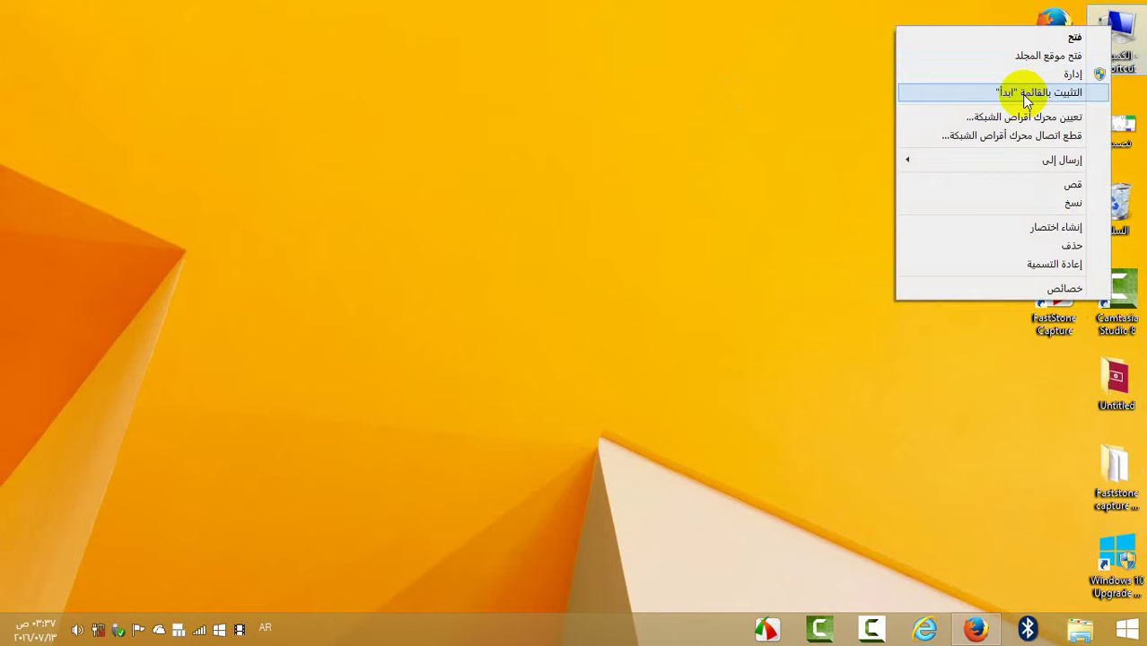
Open Computer Management for this computer and go to Disk Management
{"action": "left_click", "coordinate": [1059, 76]}
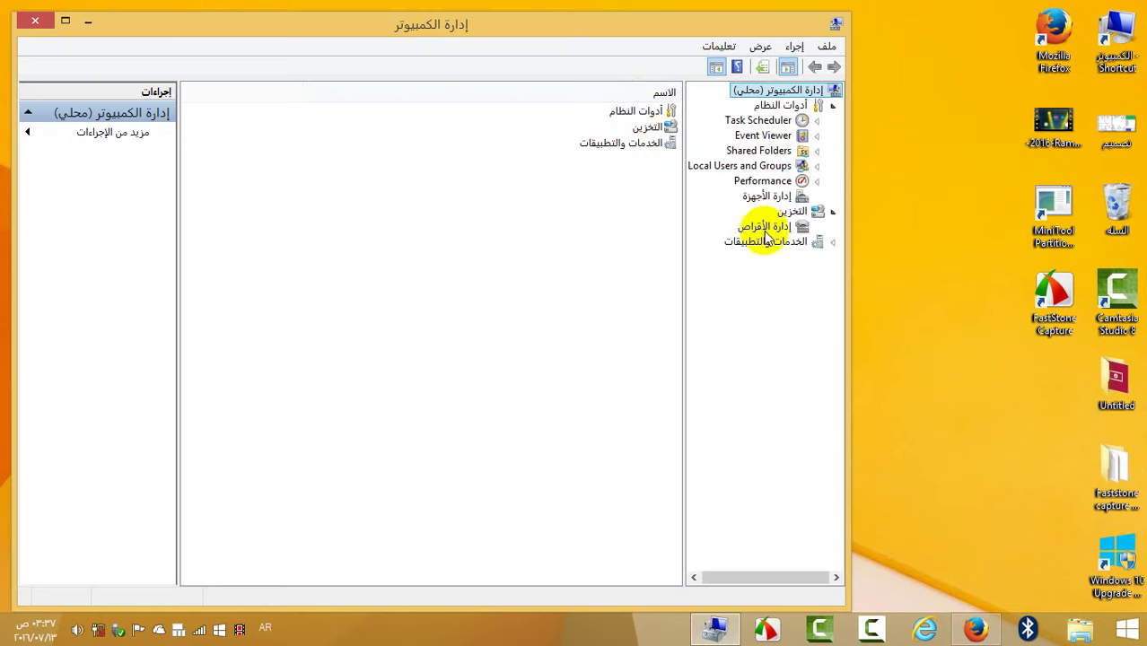
{"action": "left_click", "coordinate": [762, 227]}
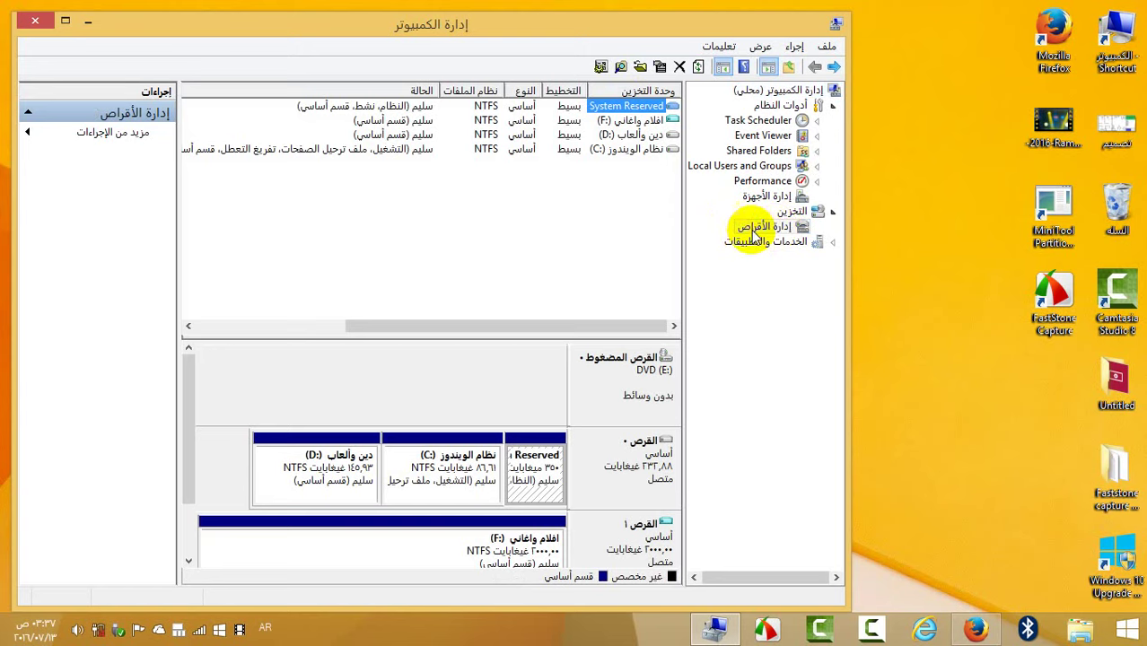
Start creating a virtual hard disk and set its file location to 12.vhd in the Documents folder
{"action": "right_click", "coordinate": [753, 229]}
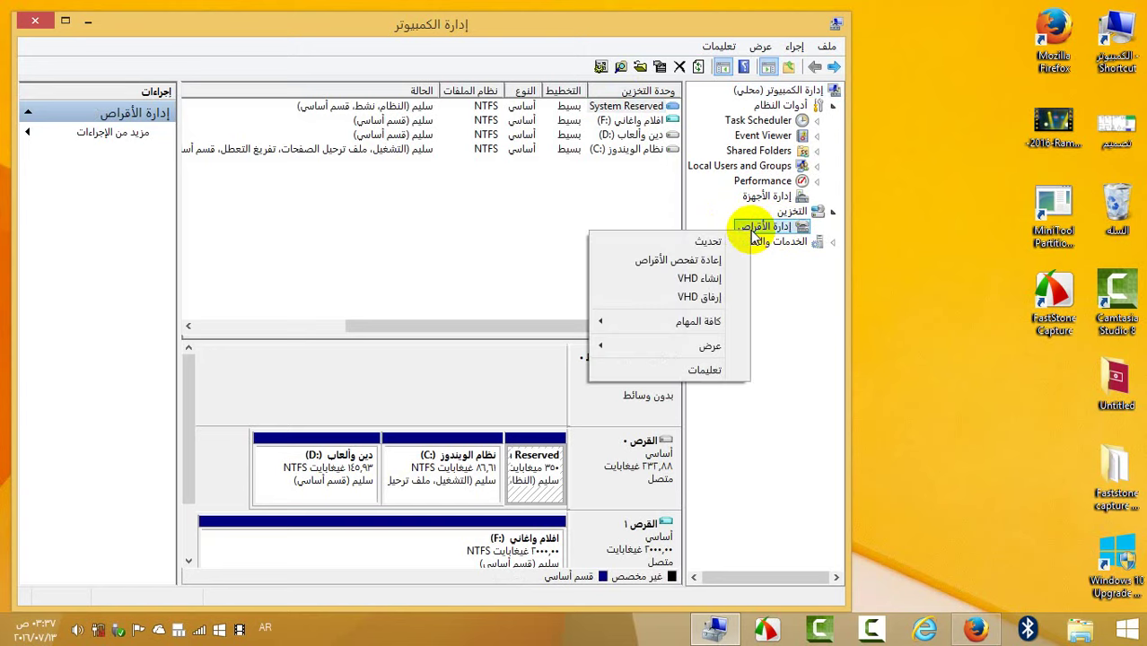
{"action": "left_click", "coordinate": [693, 282]}
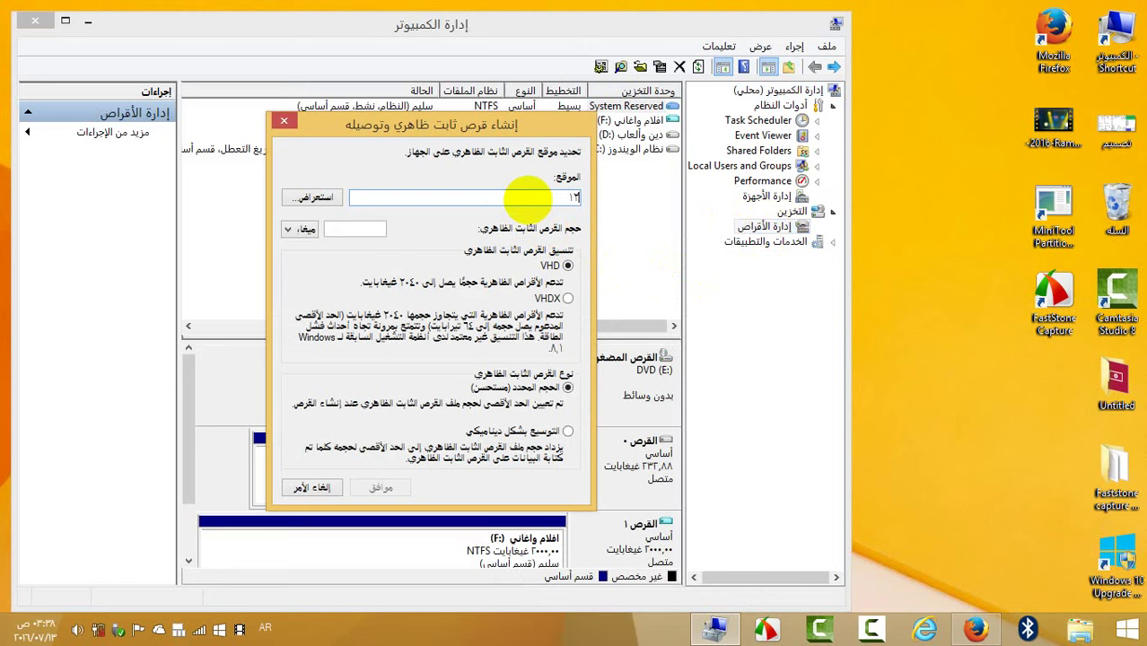
{"action": "left_click", "coordinate": [305, 197]}
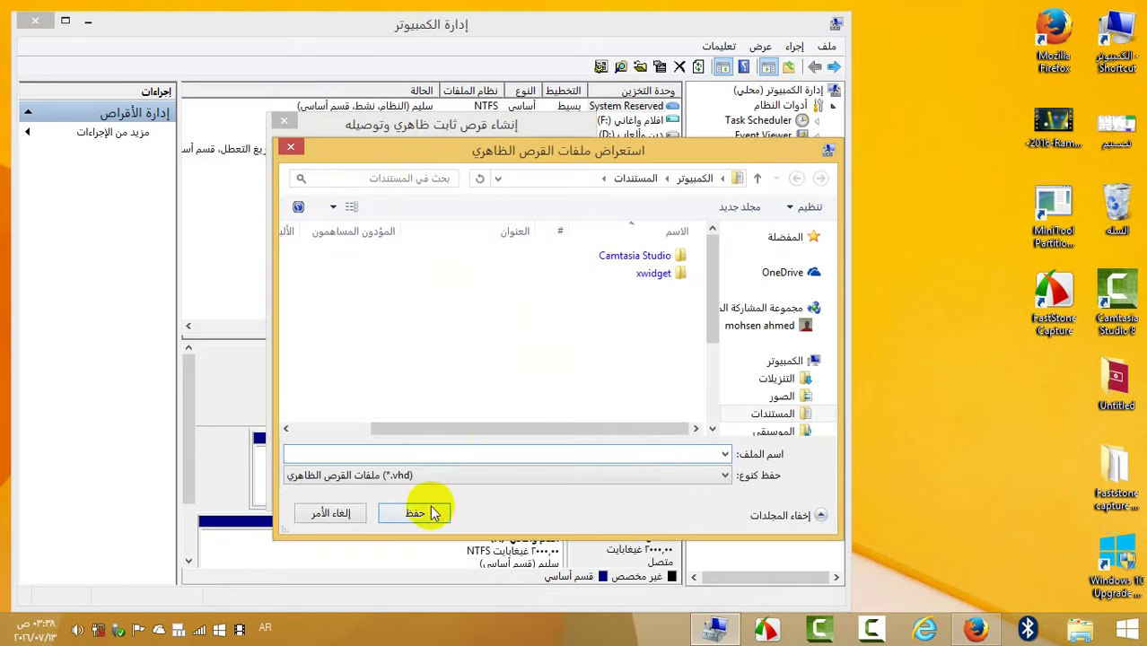
{"action": "type", "text": "12"}
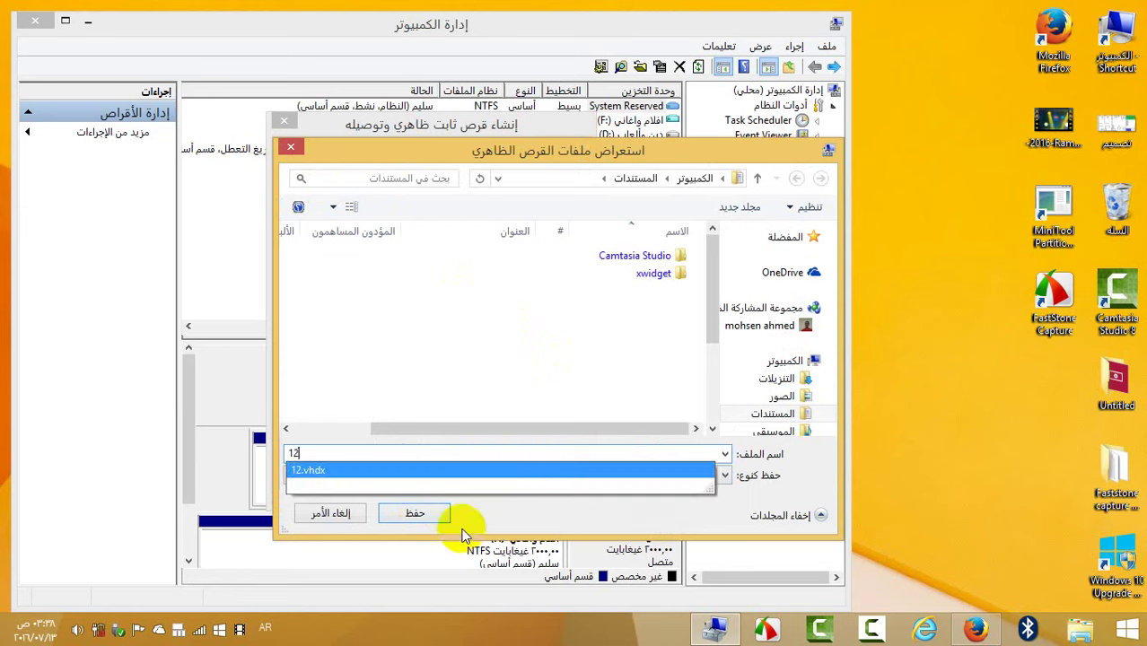
{"action": "left_click", "coordinate": [417, 512]}
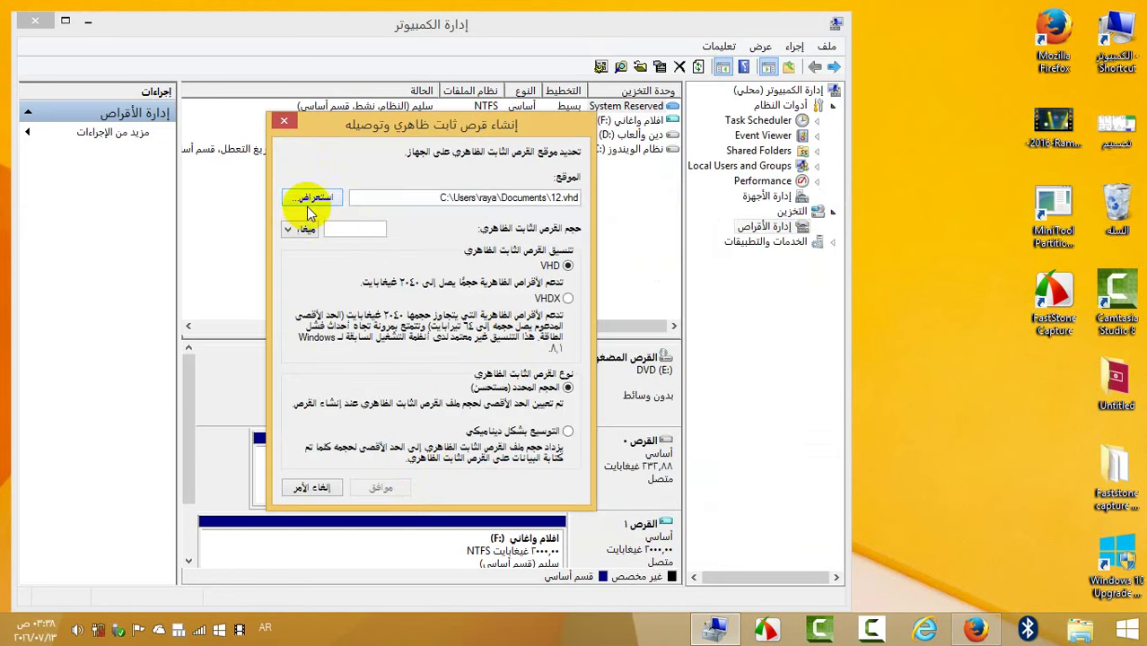
{"action": "left_click", "coordinate": [310, 203]}
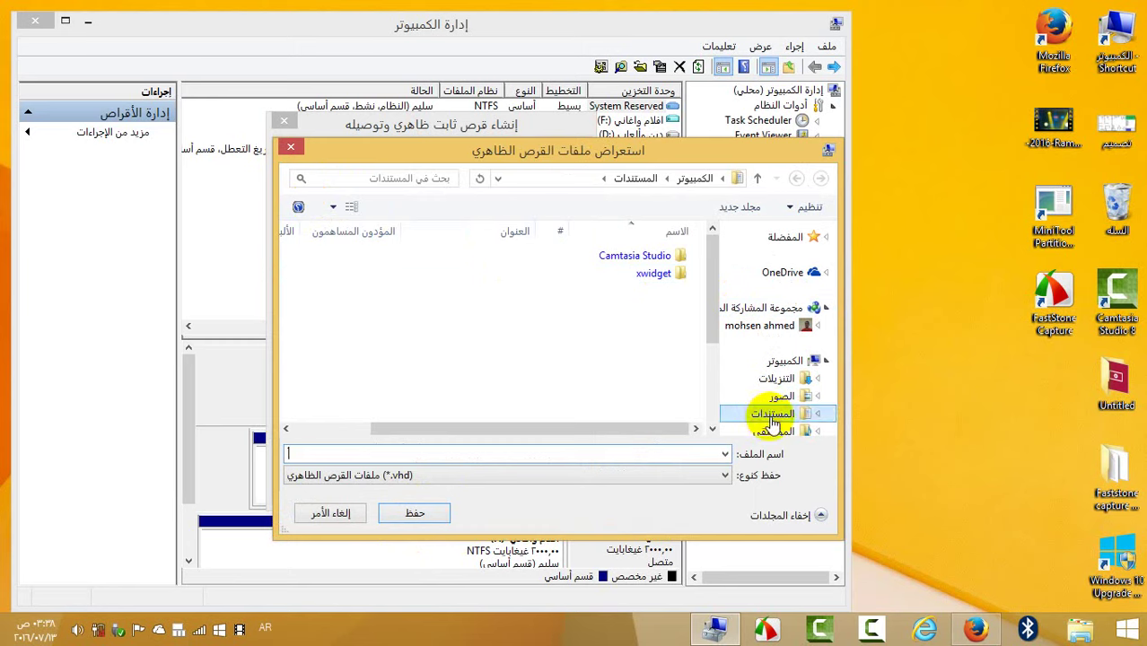
{"action": "left_click", "coordinate": [396, 507]}
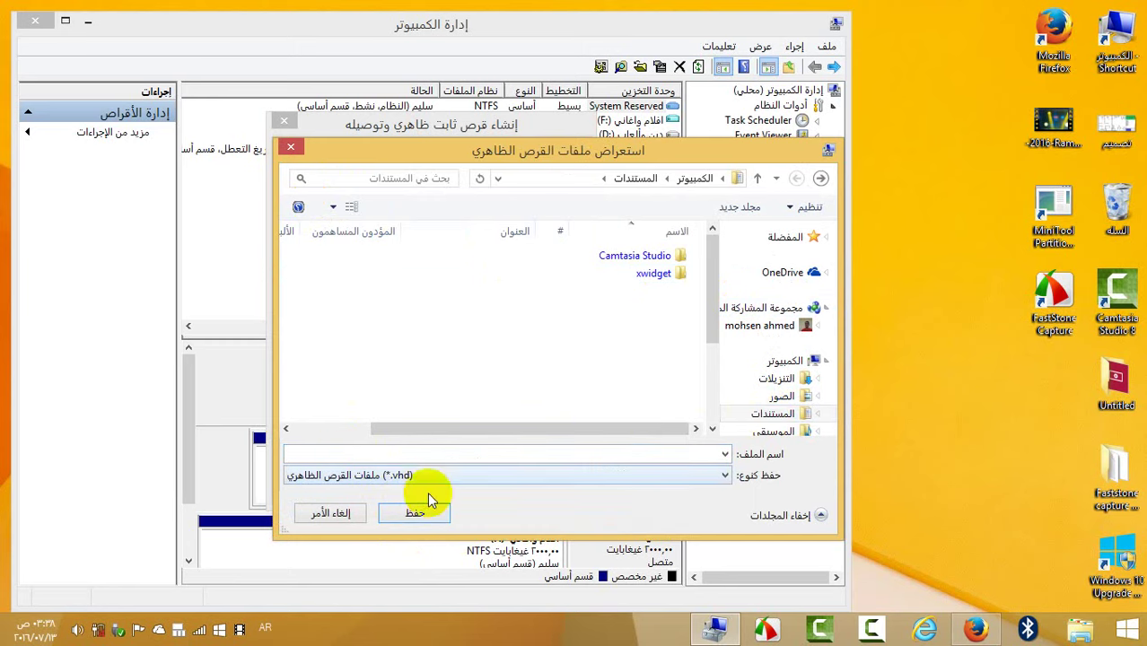
{"action": "left_click", "coordinate": [402, 453]}
{"action": "type", "text": "12"}
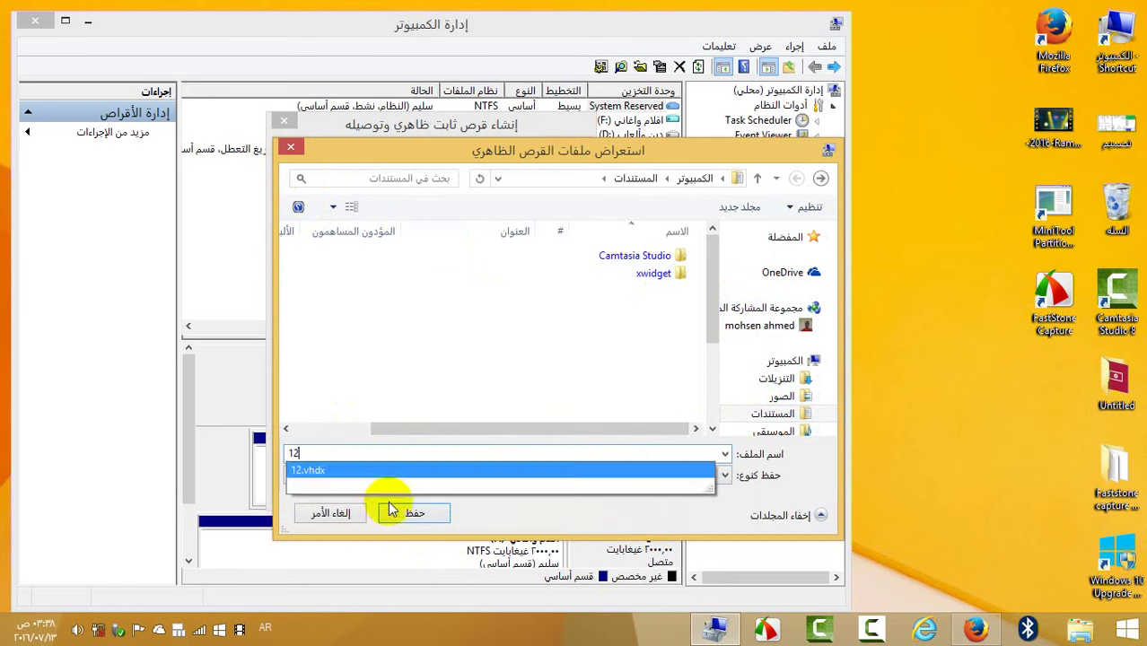
{"action": "left_click", "coordinate": [410, 525]}
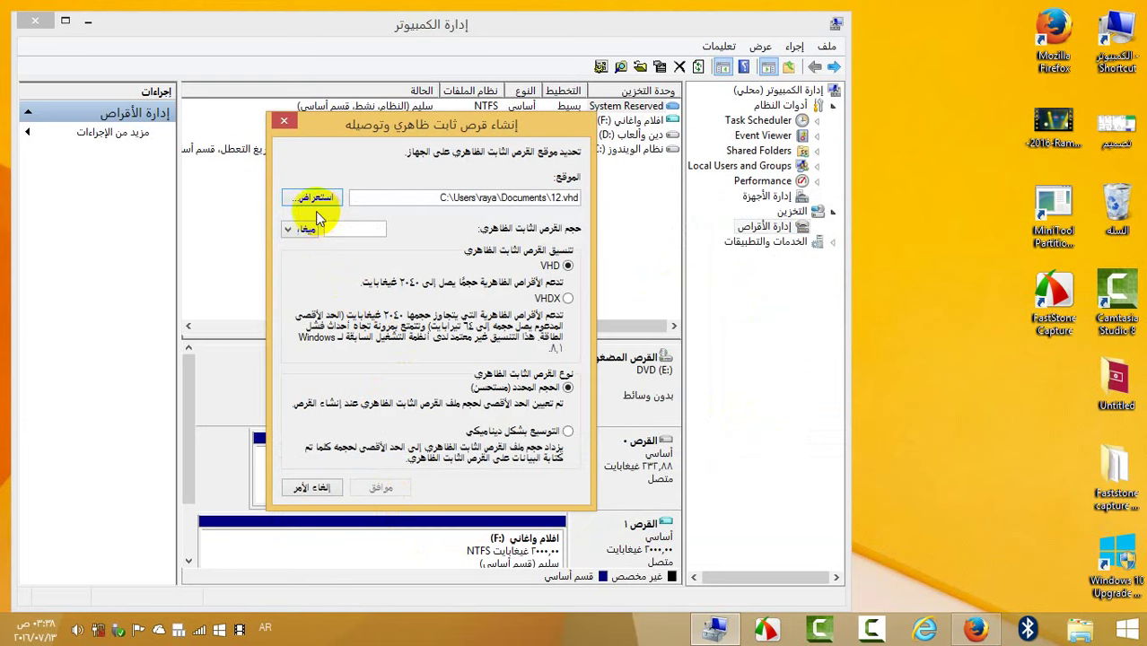
Try to create the virtual disk as a 2000 GB dynamically expanding VHDX
{"action": "left_click", "coordinate": [310, 235]}
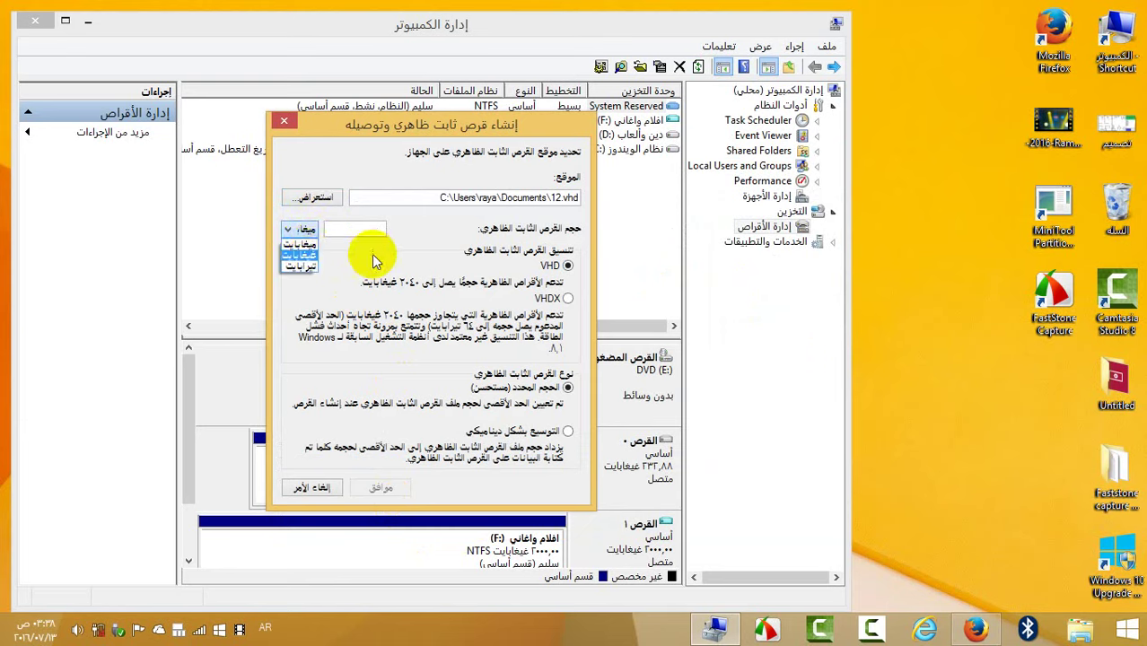
{"action": "left_click", "coordinate": [318, 255]}
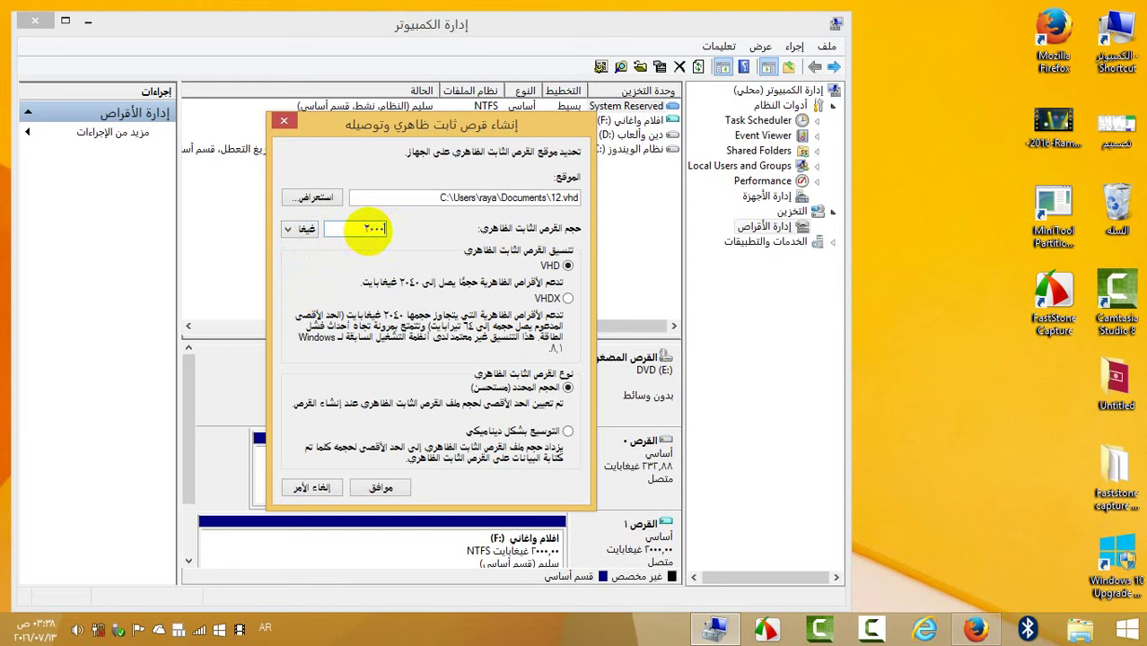
{"action": "left_click", "coordinate": [569, 300]}
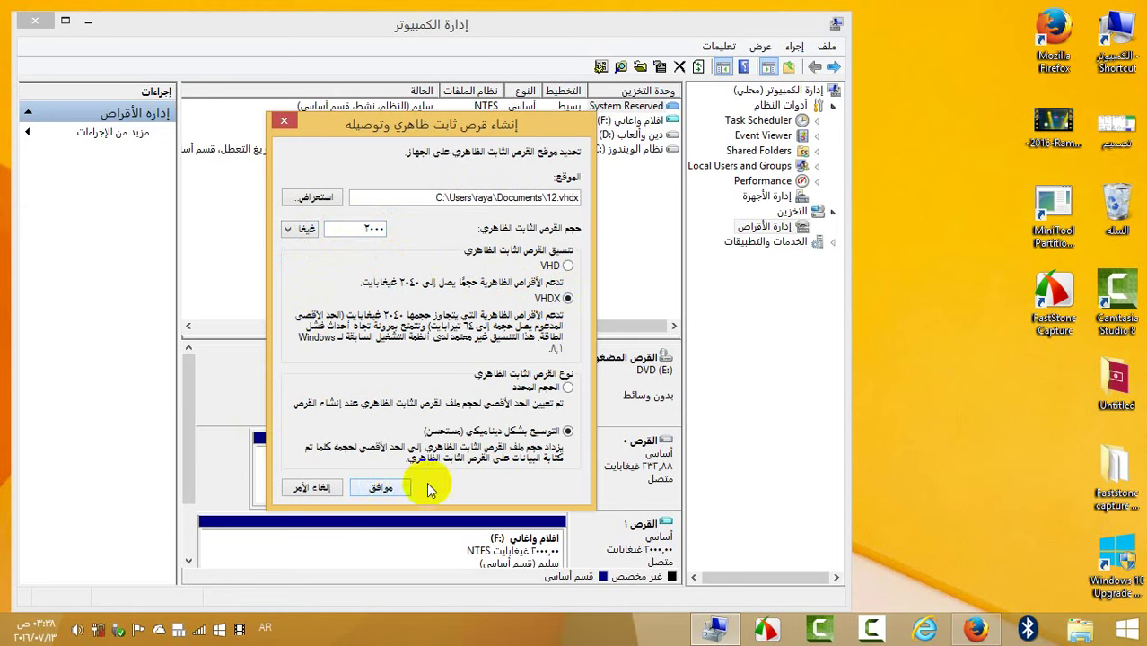
{"action": "left_click", "coordinate": [384, 488]}
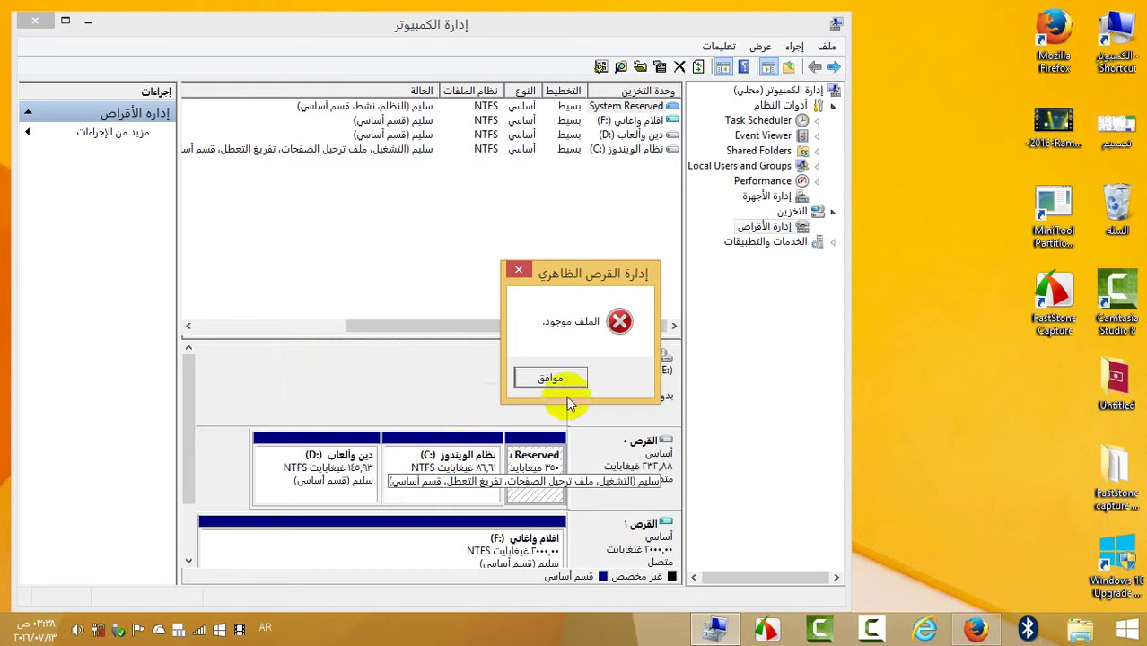
{"action": "left_click", "coordinate": [530, 384]}
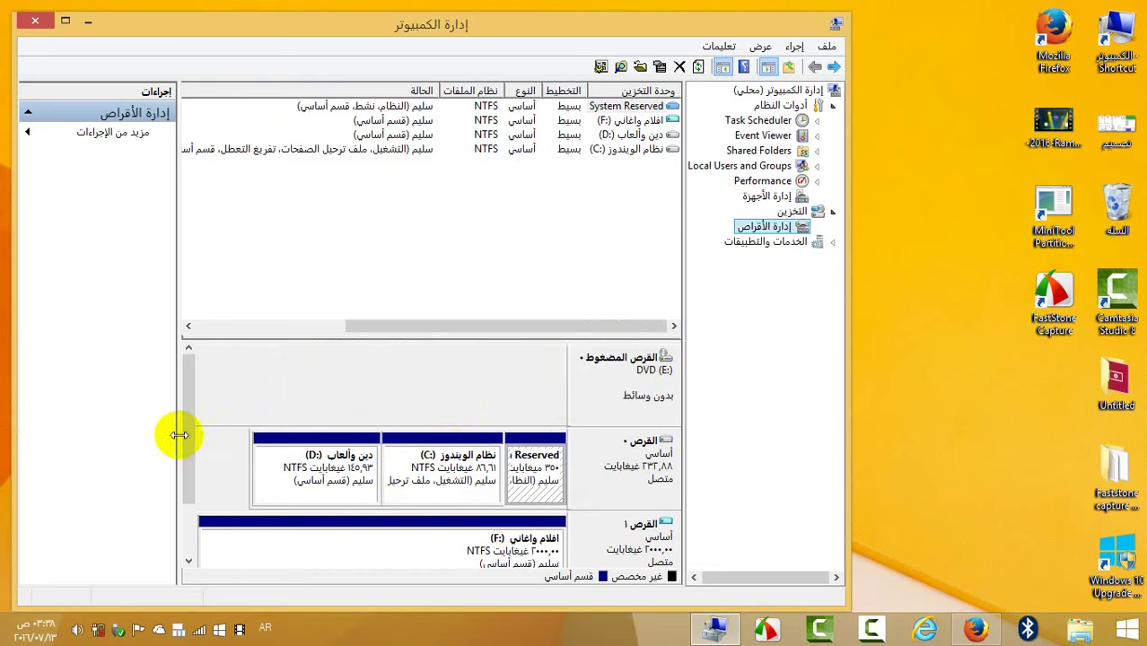
Start another virtual hard disk and set its file location to 42.vhd in the Documents folder
{"action": "left_click_drag", "start_coordinate": [184, 467], "coordinate": [192, 526]}
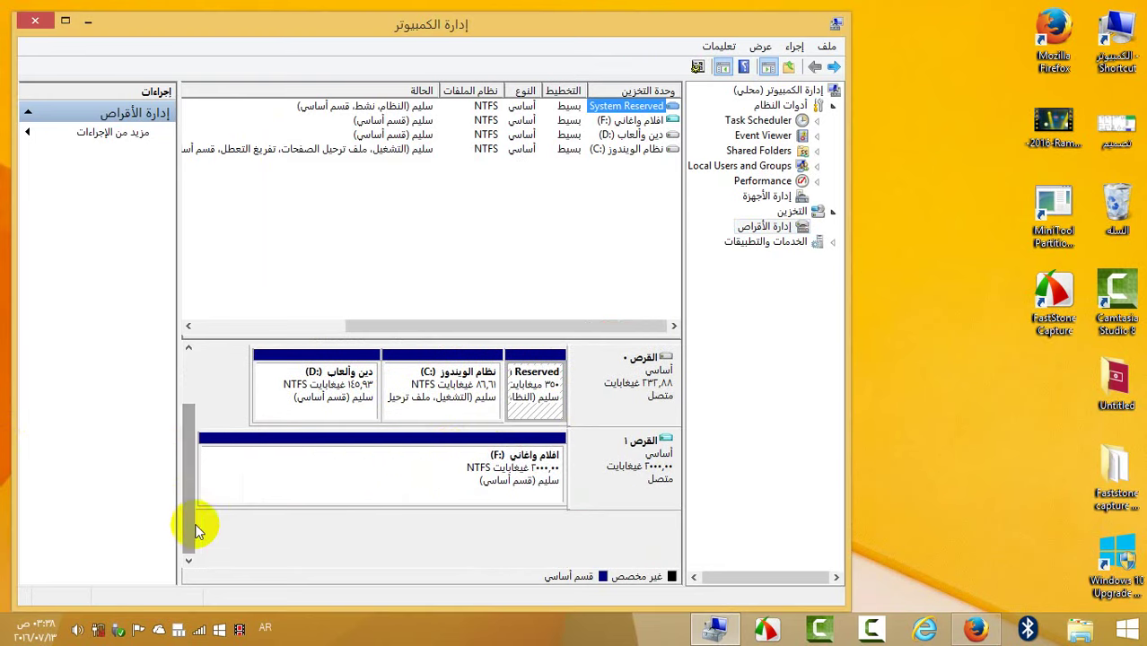
{"action": "left_click", "coordinate": [668, 437]}
{"action": "right_click", "coordinate": [769, 228]}
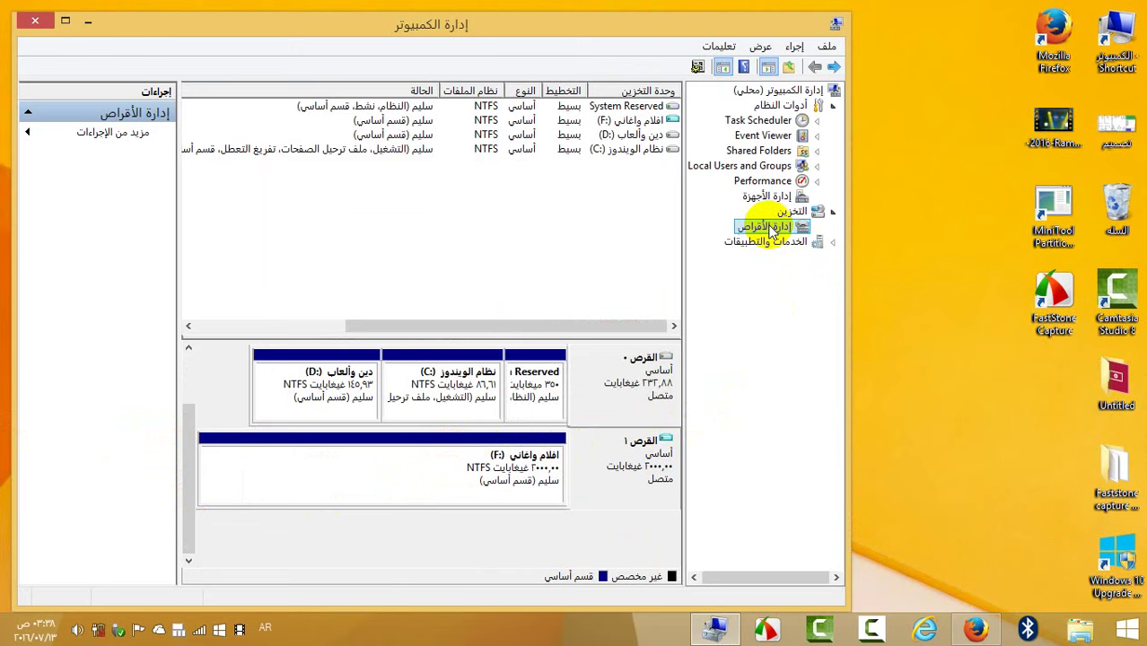
{"action": "left_click", "coordinate": [734, 277]}
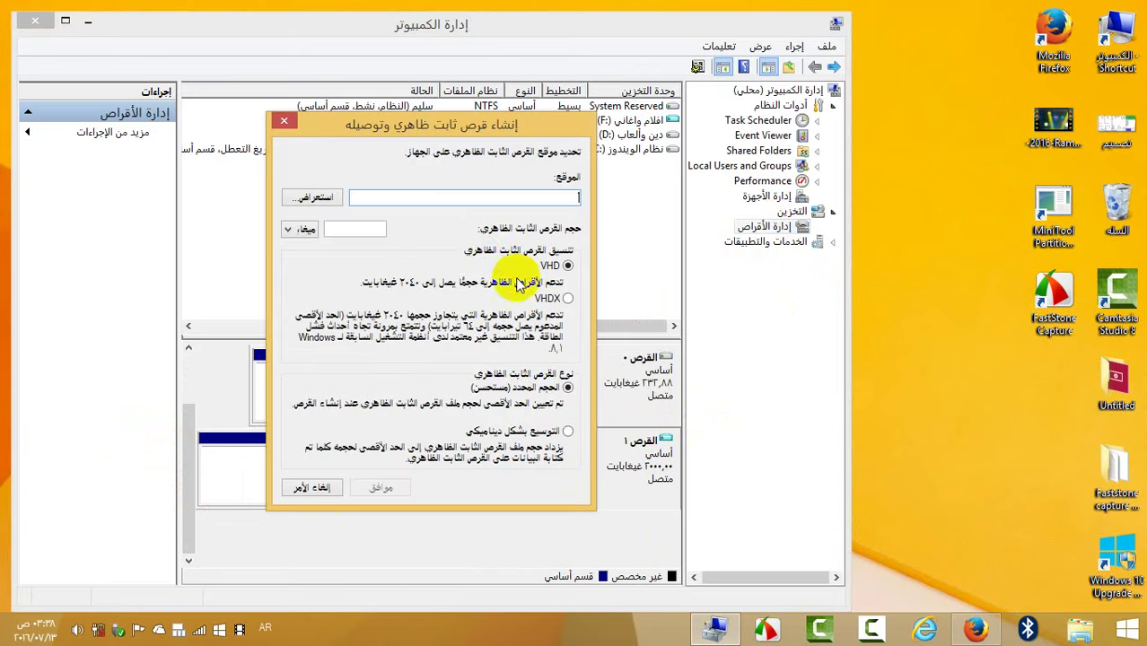
{"action": "type", "text": "13"}
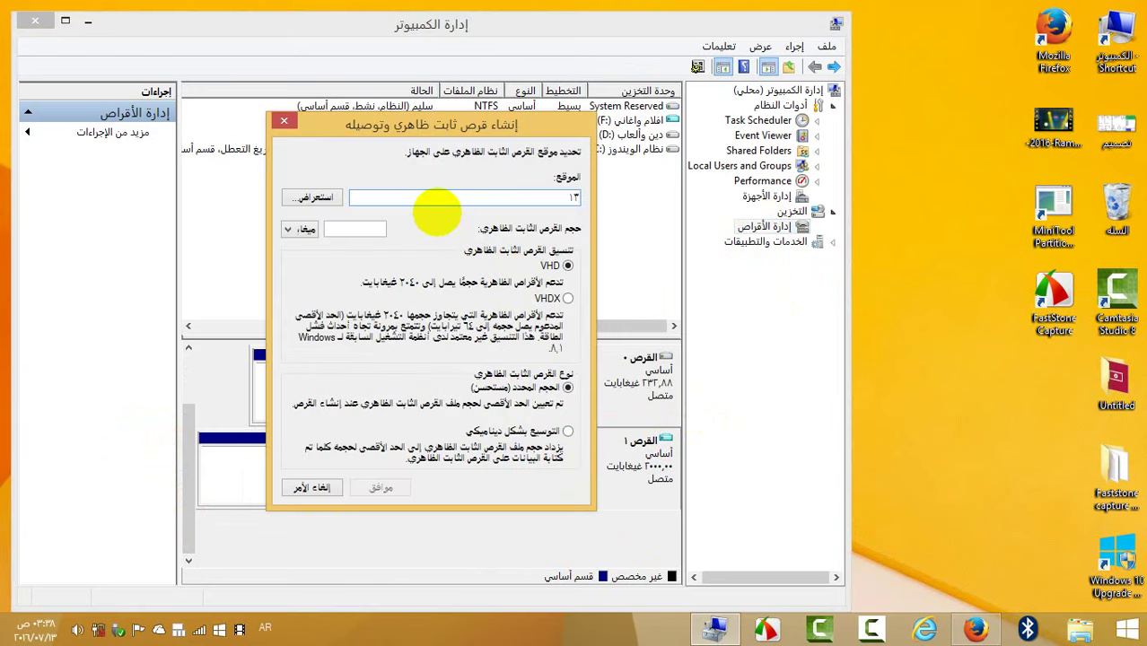
{"action": "type", "text": "34"}
{"action": "left_click", "coordinate": [329, 197]}
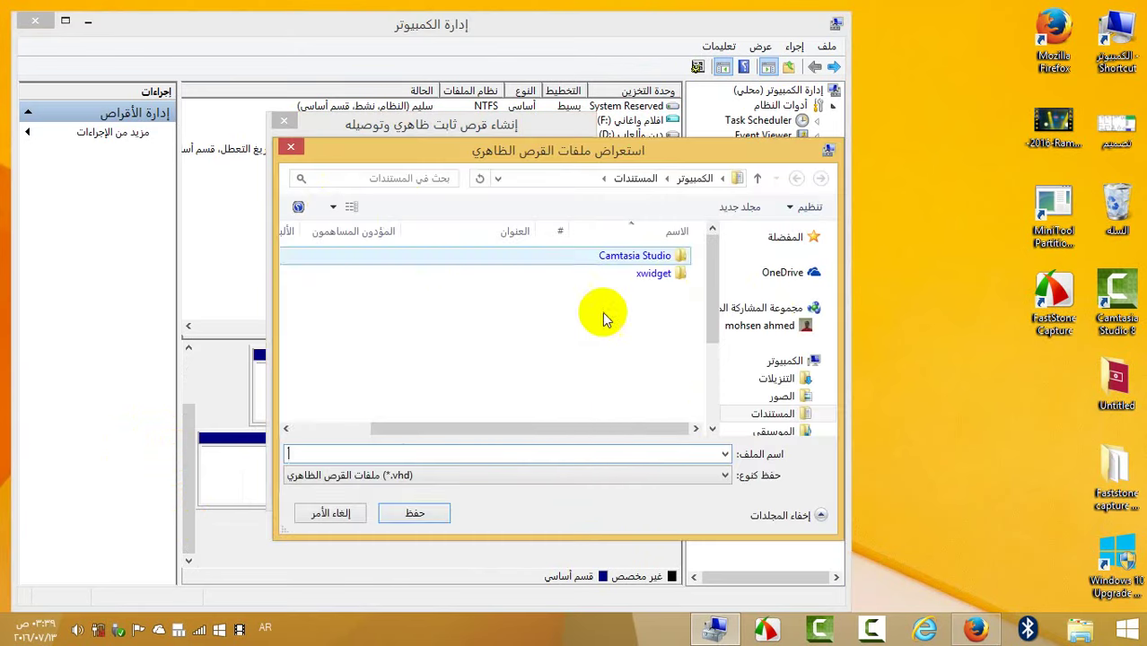
{"action": "type", "text": "42"}
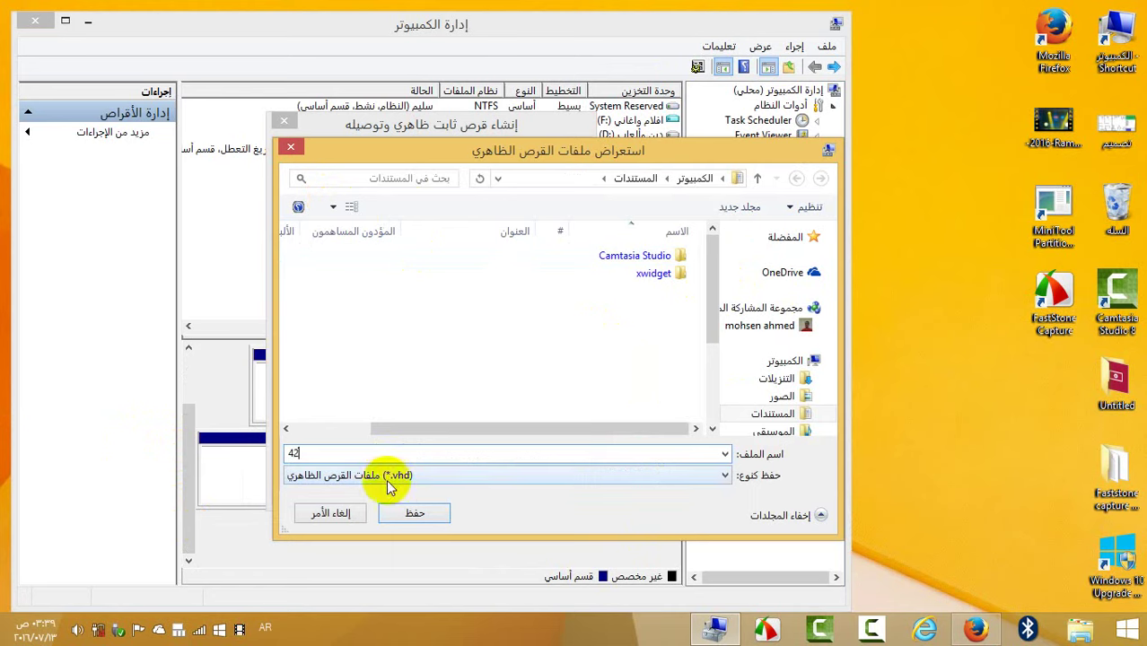
{"action": "left_click", "coordinate": [410, 511]}
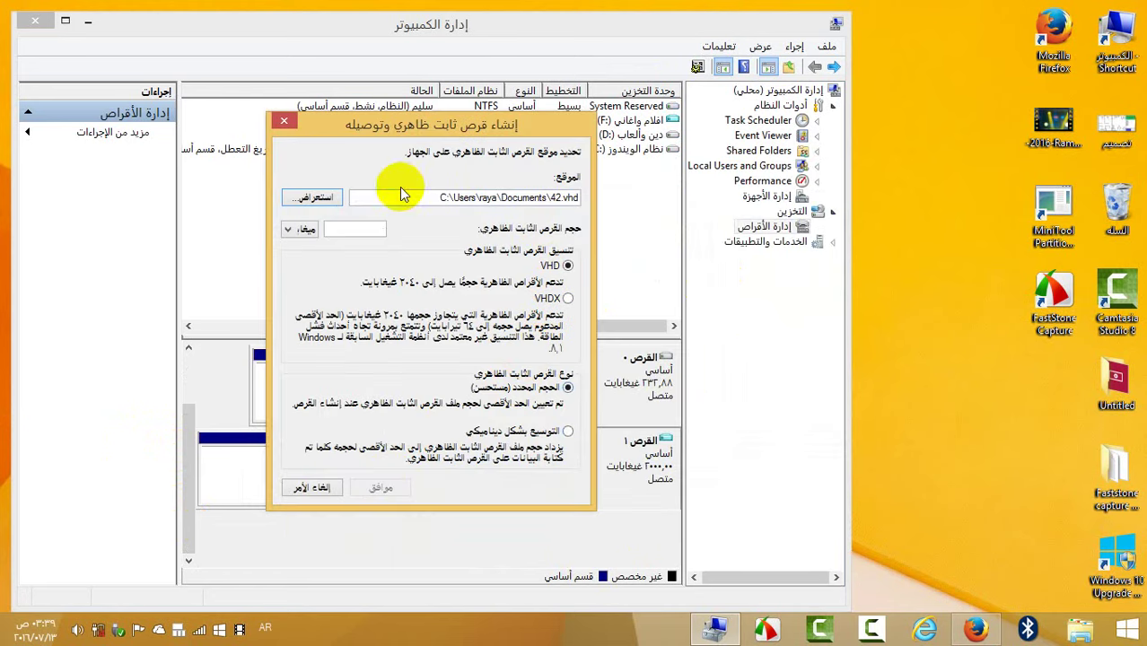
Set the virtual hard disk size to 2000 GB and create the disk
{"action": "left_click", "coordinate": [303, 229]}
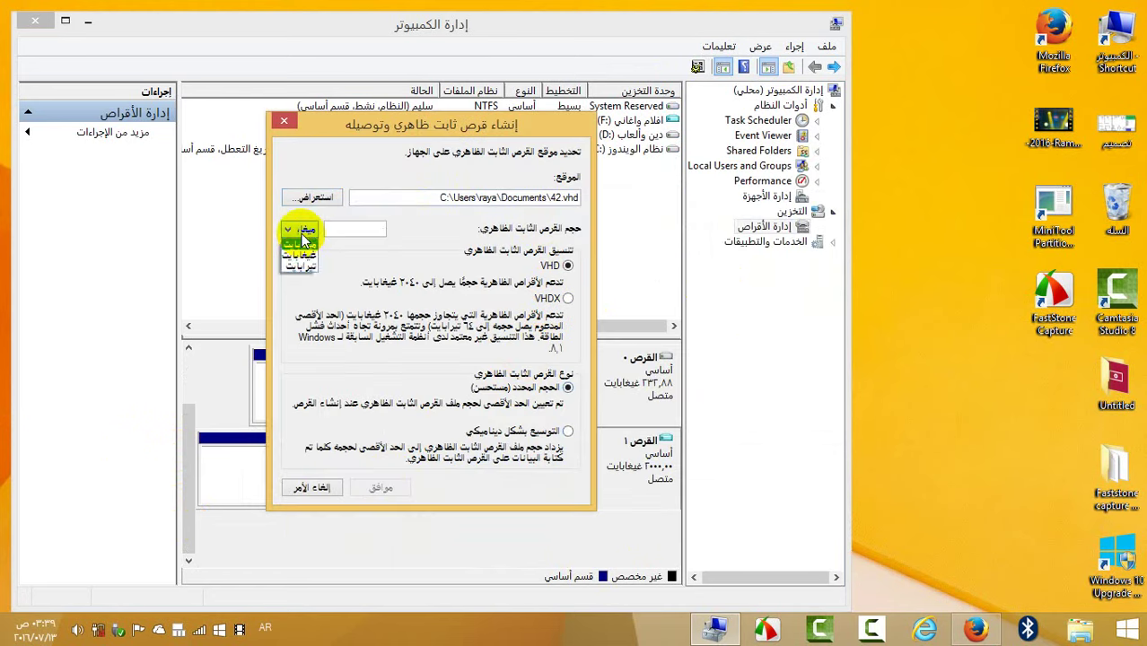
{"action": "left_click", "coordinate": [301, 254]}
{"action": "left_click", "coordinate": [357, 230]}
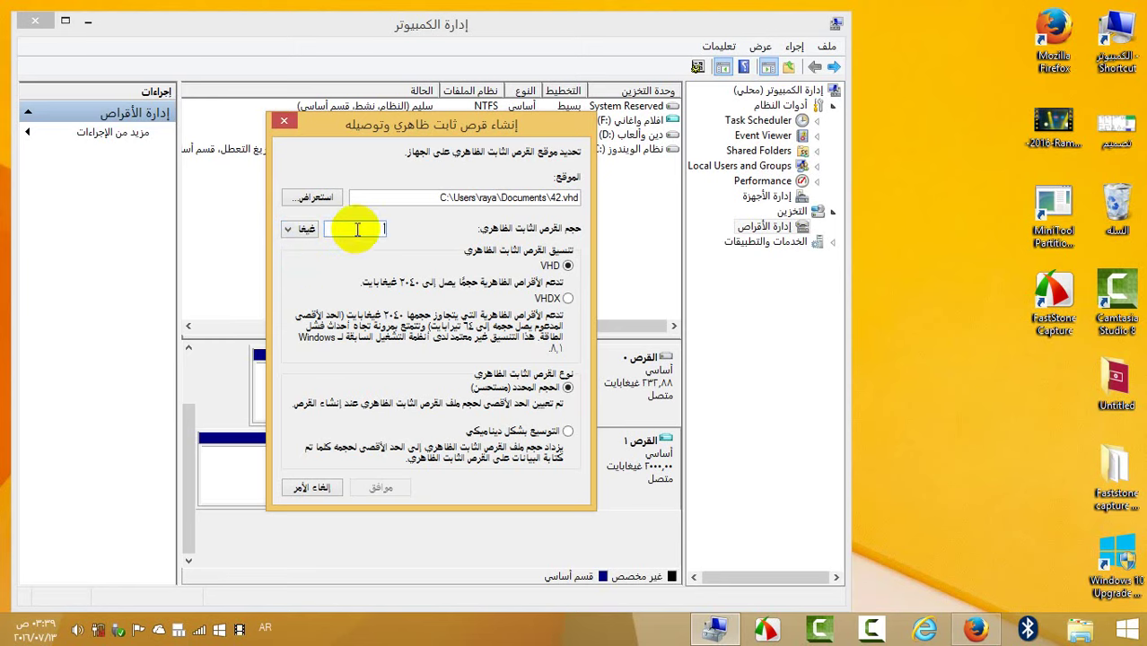
{"action": "type", "text": "2000"}
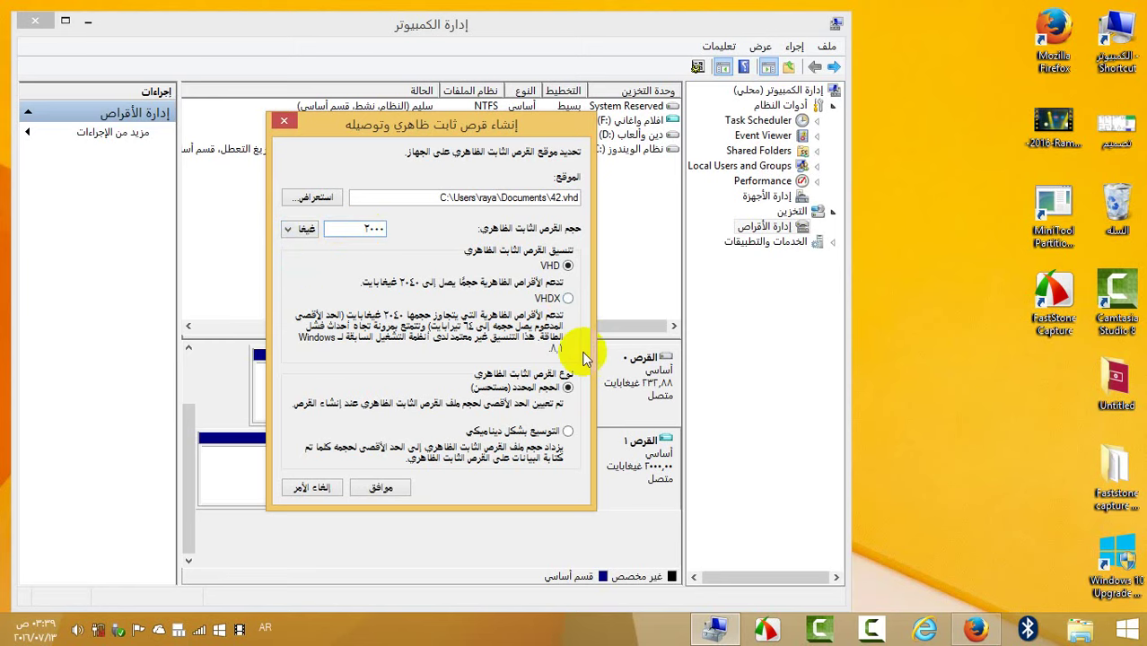
{"action": "left_click", "coordinate": [395, 487]}
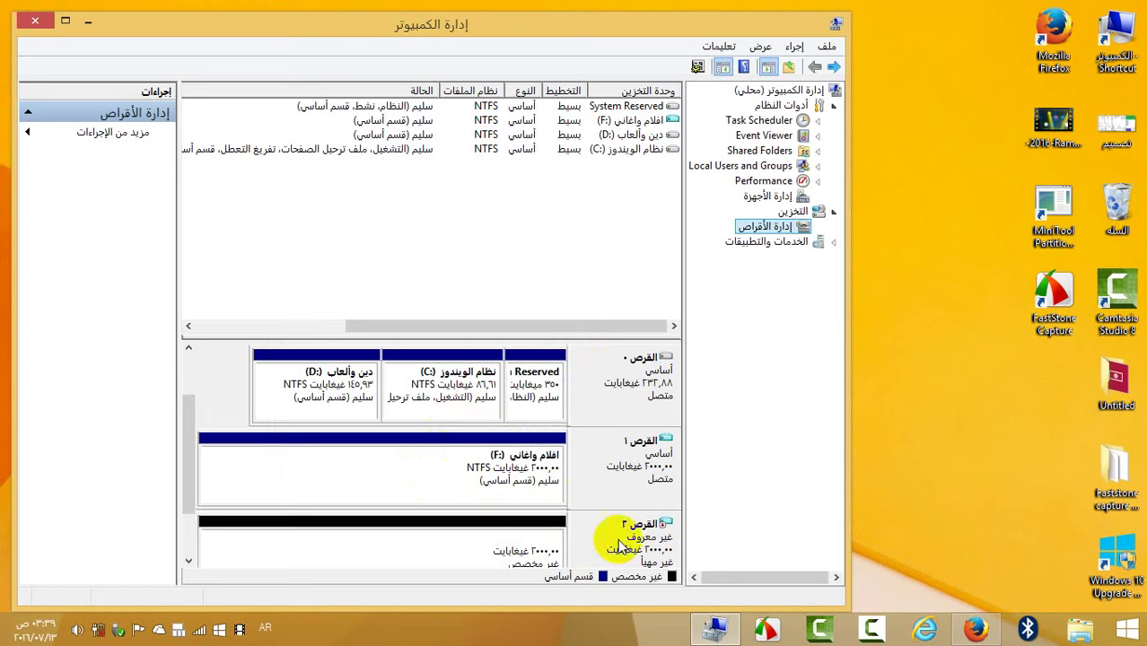
Initialize the new unallocated virtual disk with the MBR partition style
{"action": "left_click_drag", "start_coordinate": [187, 460], "coordinate": [197, 510]}
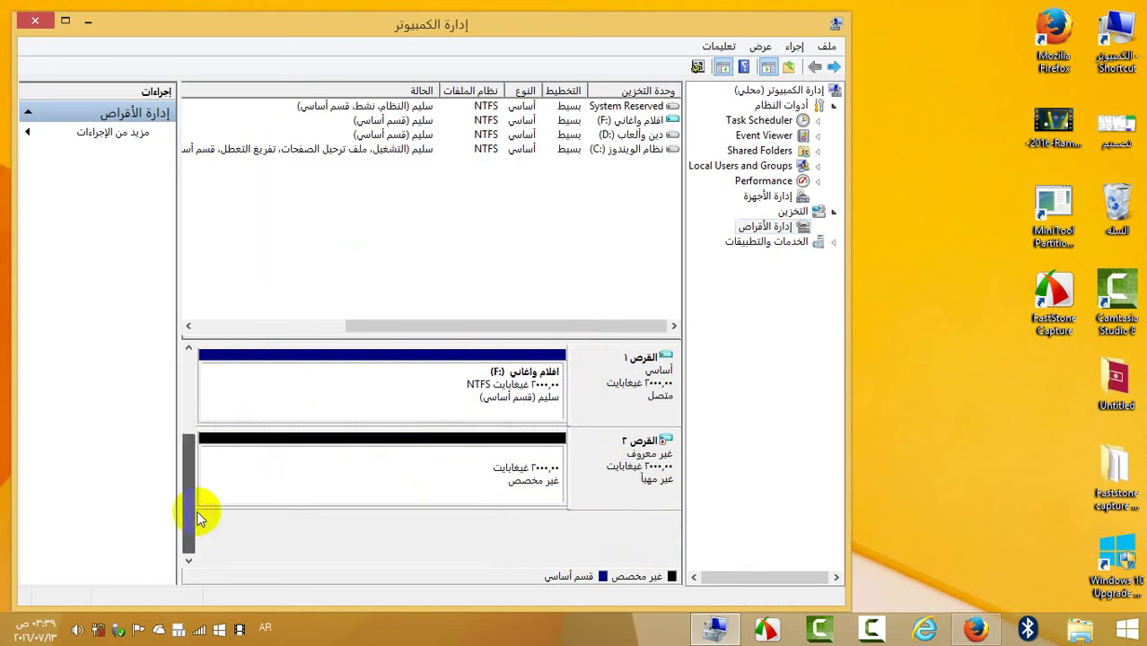
{"action": "left_click", "coordinate": [543, 458]}
{"action": "right_click", "coordinate": [458, 442]}
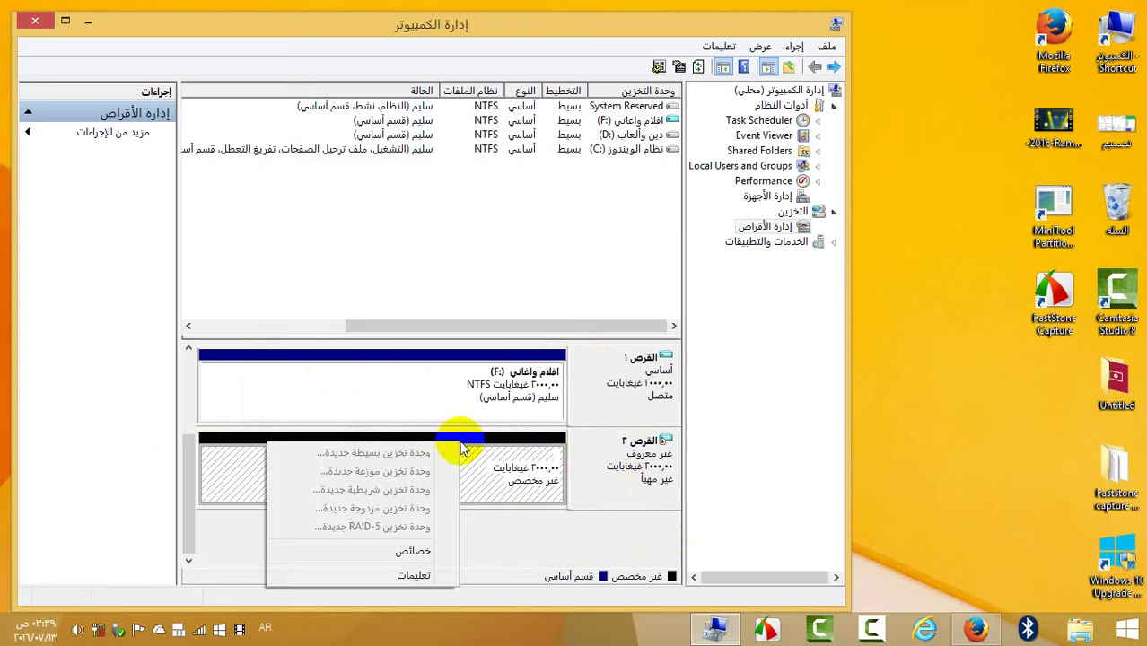
{"action": "left_click", "coordinate": [554, 492]}
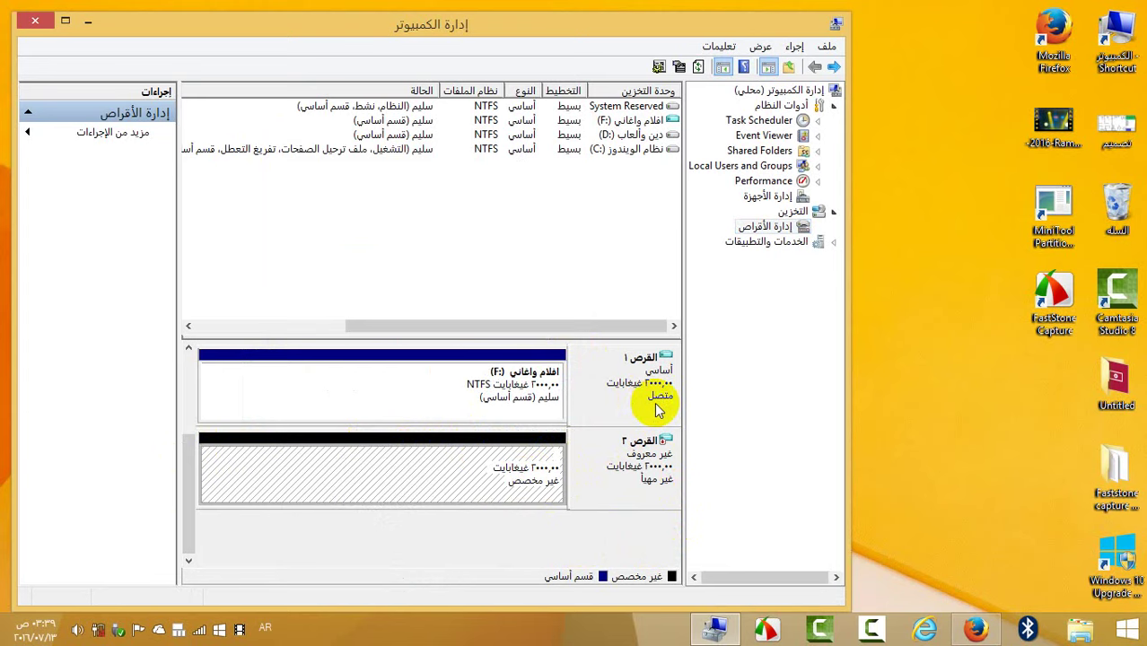
{"action": "right_click", "coordinate": [652, 455]}
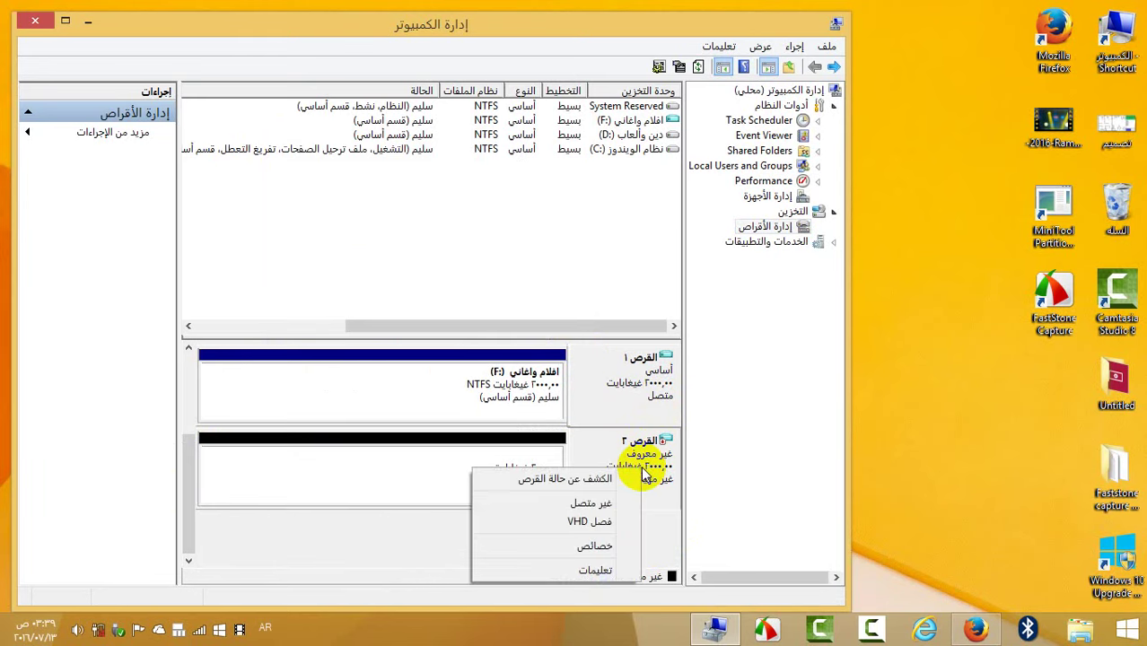
{"action": "left_click", "coordinate": [583, 479]}
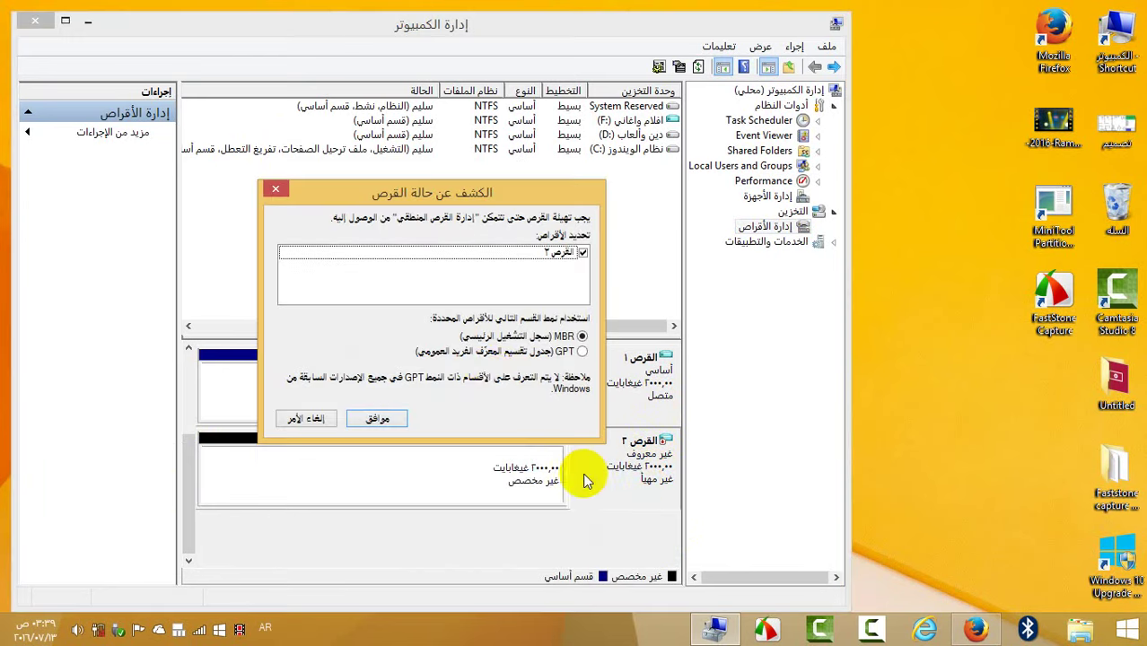
{"action": "left_click", "coordinate": [369, 420]}
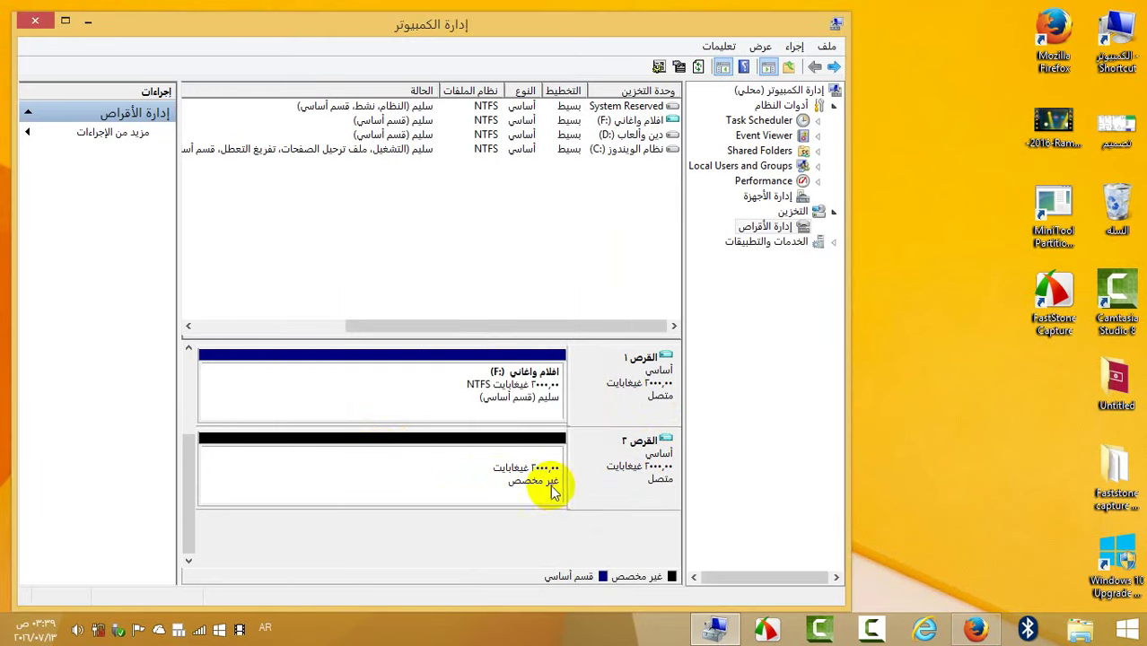
Create a simple volume on the unallocated virtual disk at maximum size, with drive letter G and NTFS quick format
{"action": "right_click", "coordinate": [507, 472]}
{"action": "left_click", "coordinate": [453, 473]}
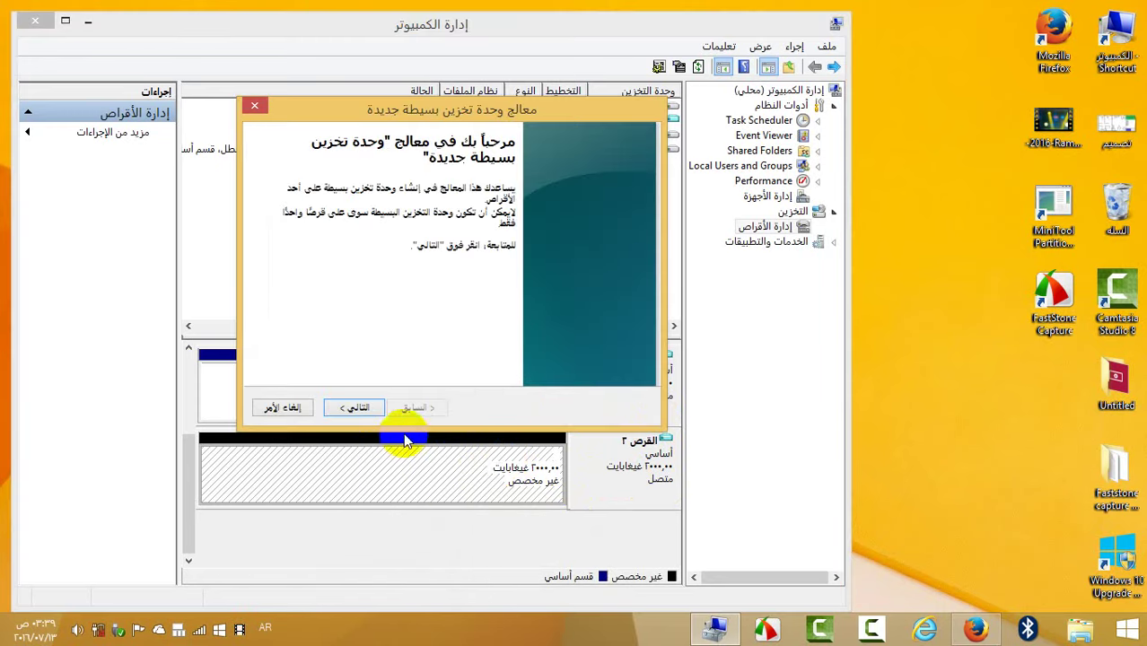
{"action": "left_click", "coordinate": [355, 411]}
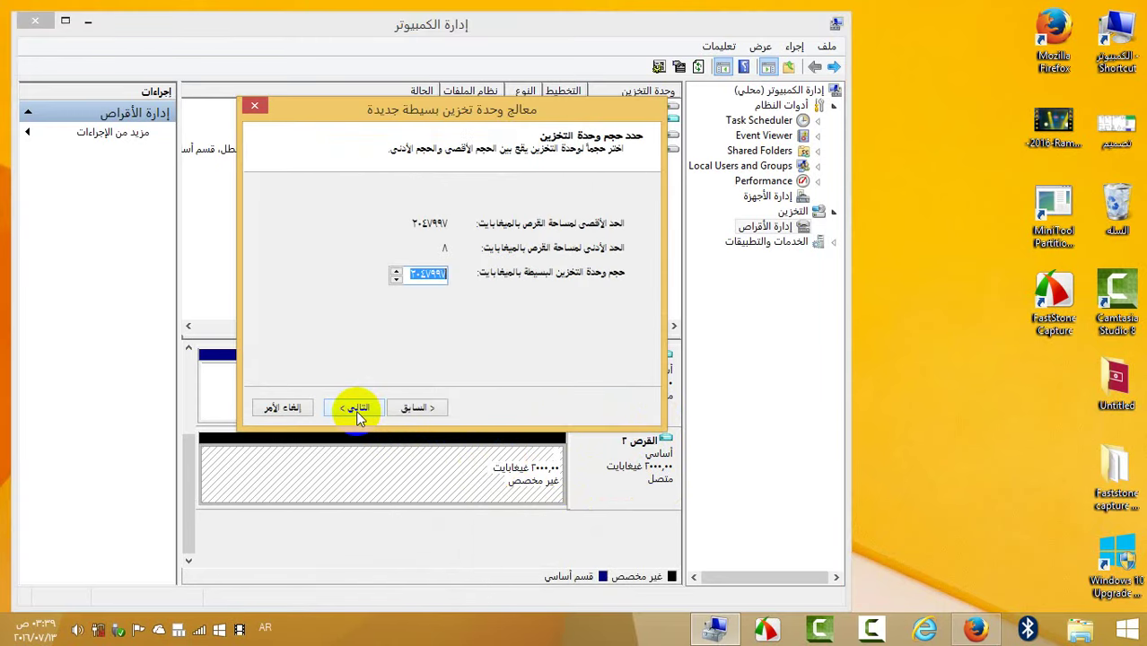
{"action": "left_click", "coordinate": [363, 408]}
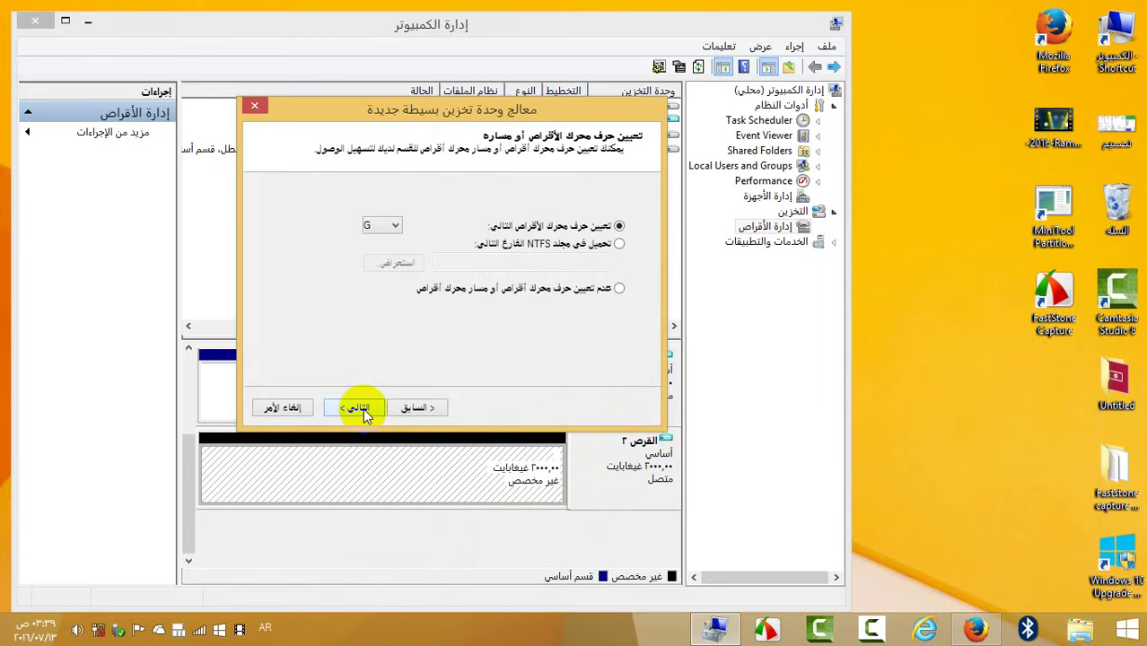
{"action": "left_click", "coordinate": [363, 408]}
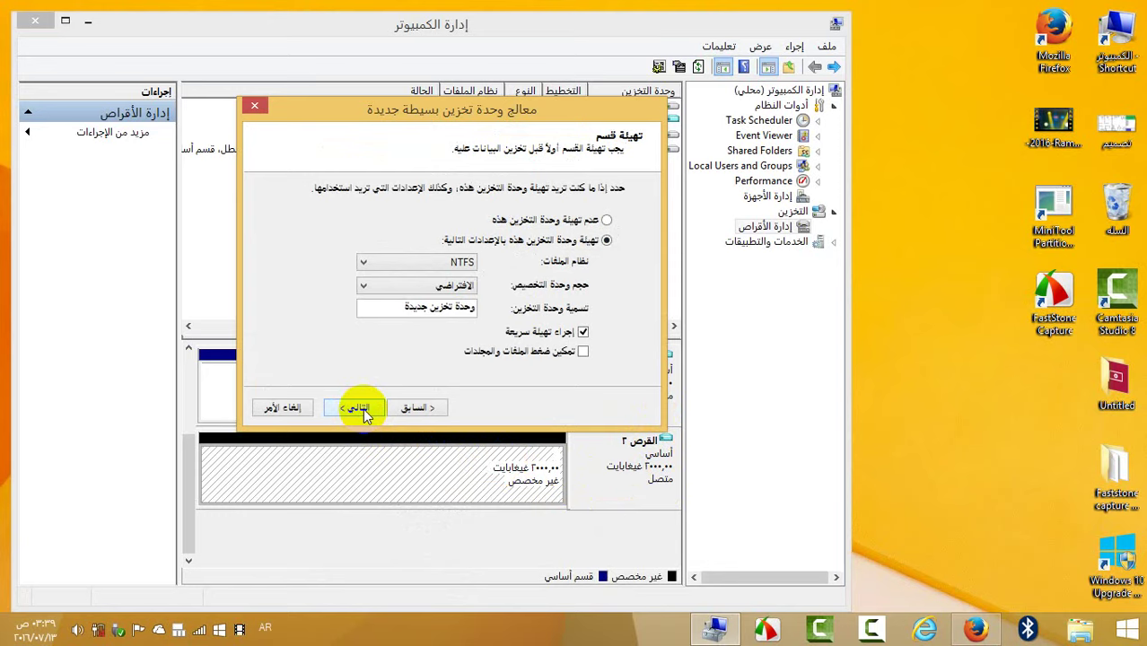
{"action": "left_click", "coordinate": [363, 408]}
{"action": "left_click", "coordinate": [355, 408]}
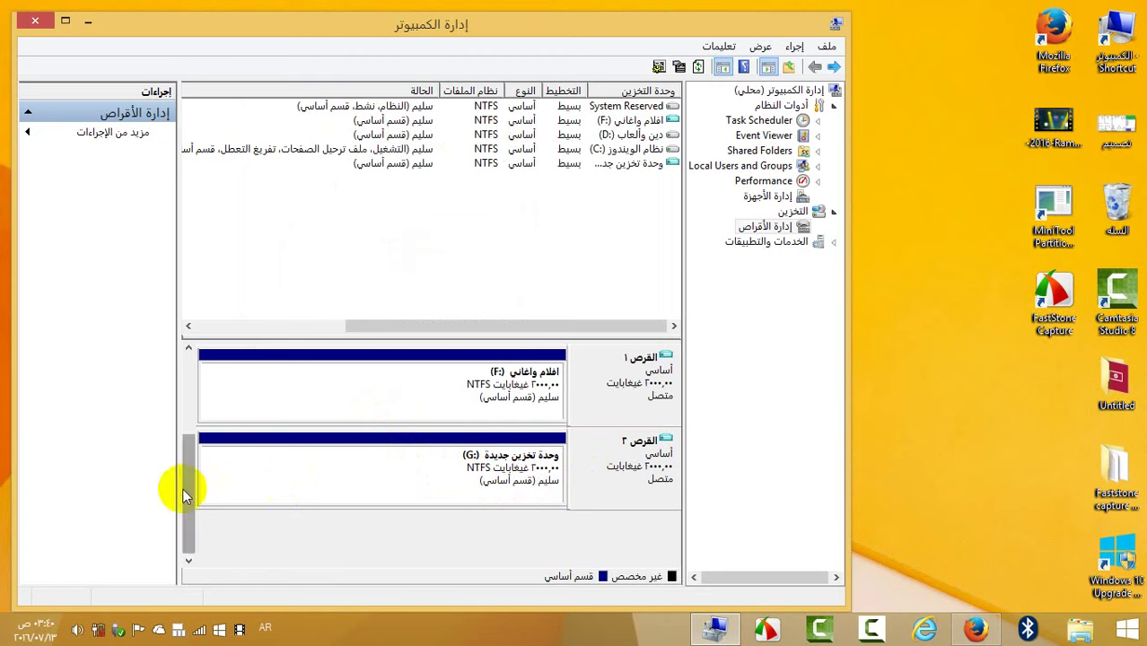
Review the physical and virtual disks in the disk layout and close Computer Management
{"action": "left_click_drag", "start_coordinate": [189, 479], "coordinate": [189, 454]}
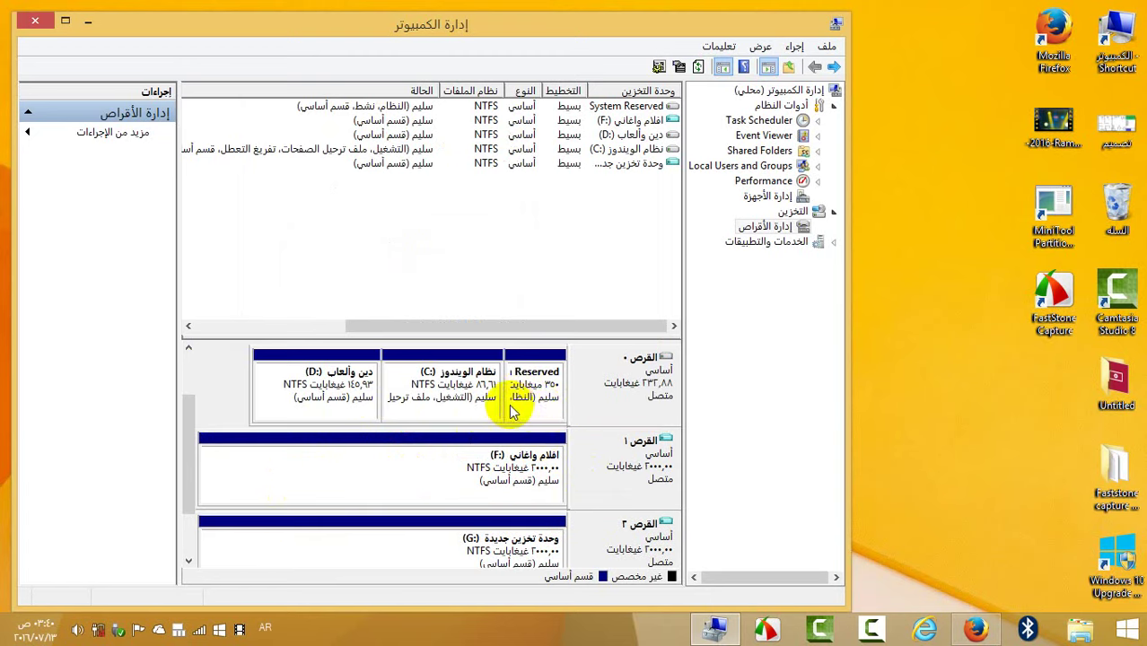
{"action": "left_click_drag", "start_coordinate": [186, 429], "coordinate": [182, 489]}
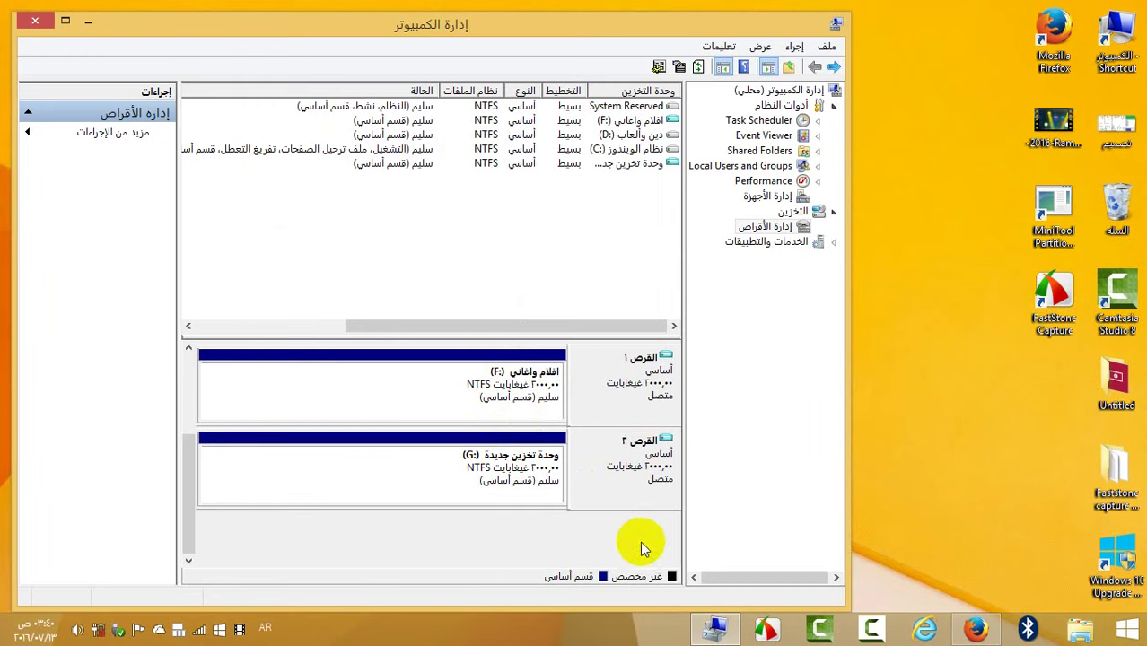
{"action": "left_click", "coordinate": [24, 22]}
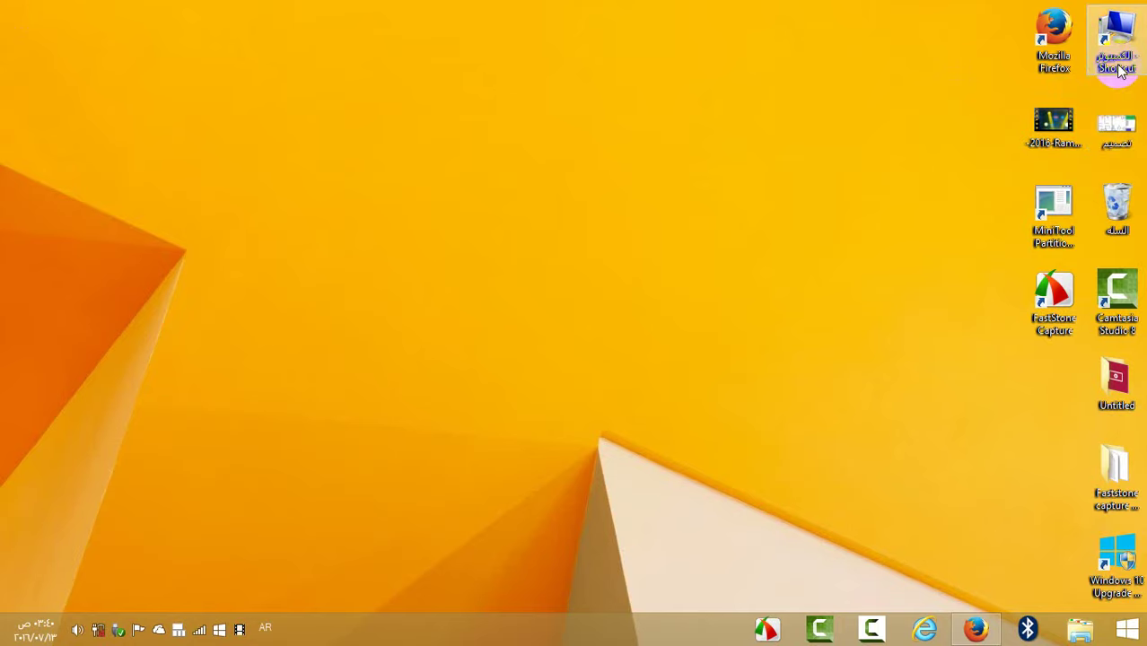
Open the Computer window, check the capacities of drives G and F, and close it
{"action": "double_click", "coordinate": [1119, 71]}
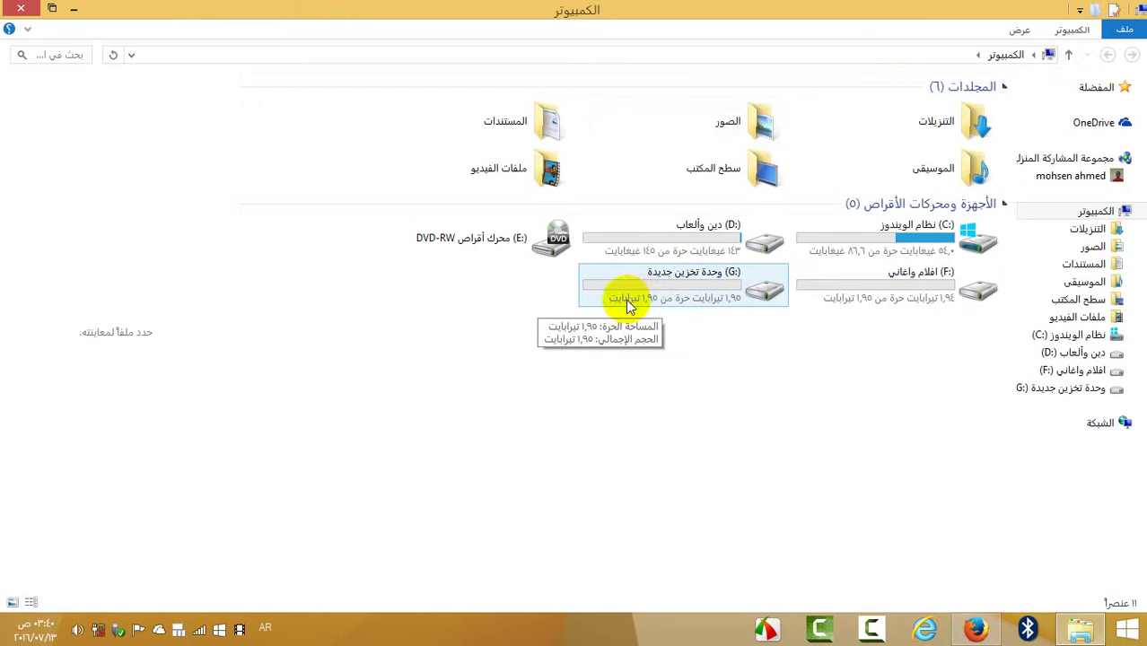
{"action": "left_click", "coordinate": [883, 299]}
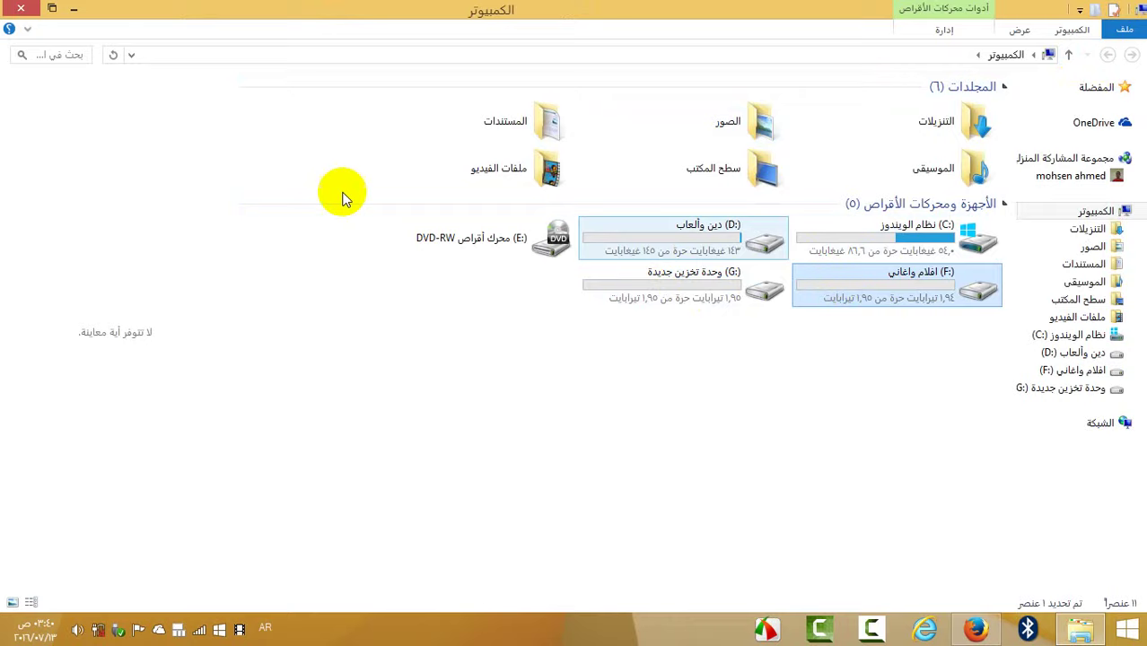
{"action": "left_click", "coordinate": [18, 9]}
{"action": "left_click", "coordinate": [978, 630]}
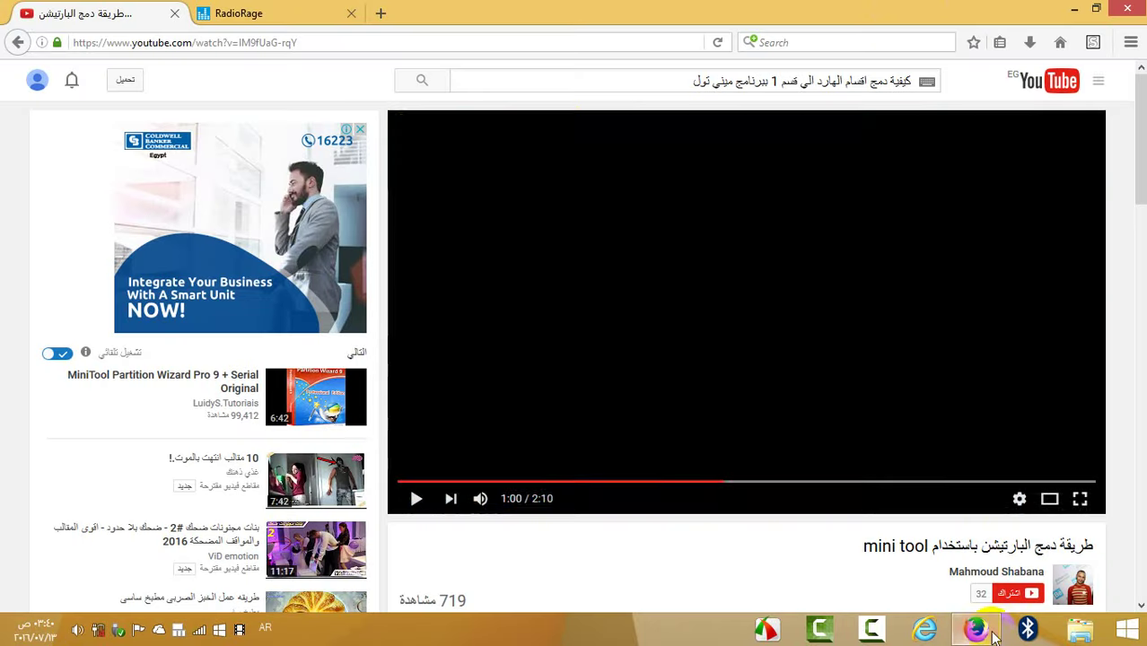
{"action": "left_click", "coordinate": [1078, 9]}
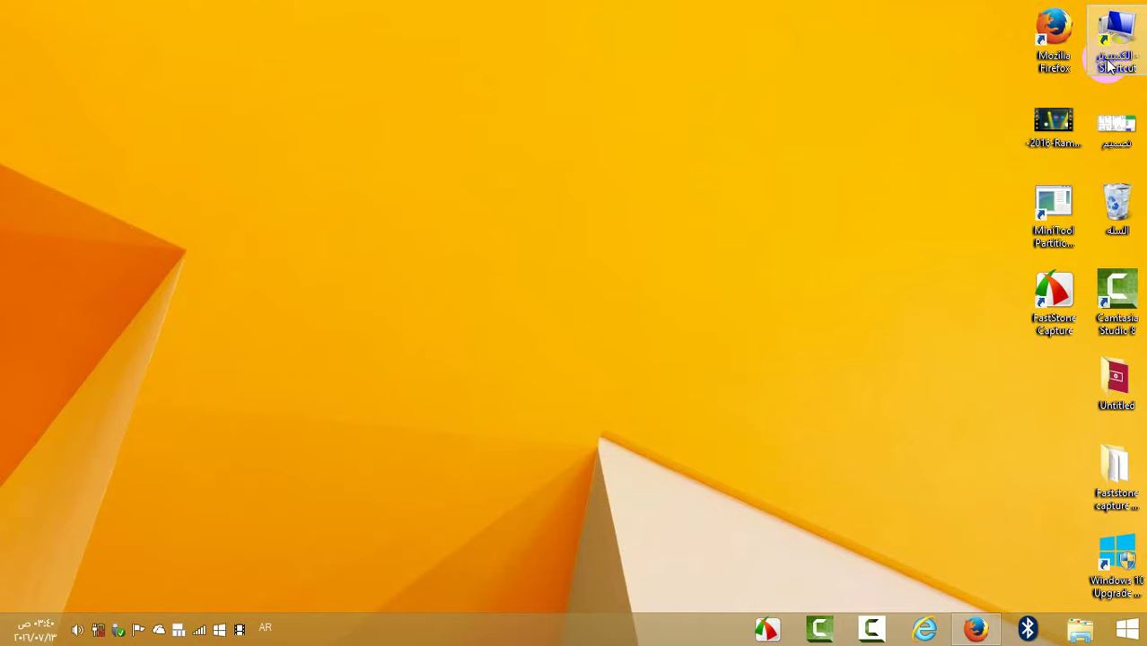
{"action": "double_click", "coordinate": [1111, 61]}
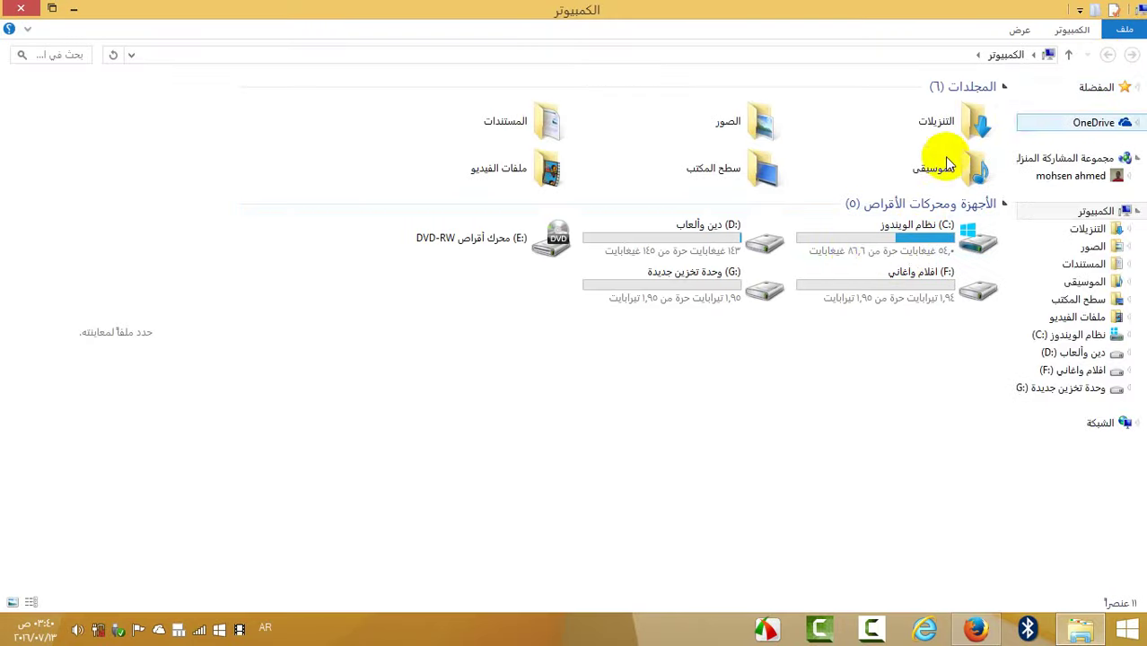
{"action": "left_click", "coordinate": [14, 8]}
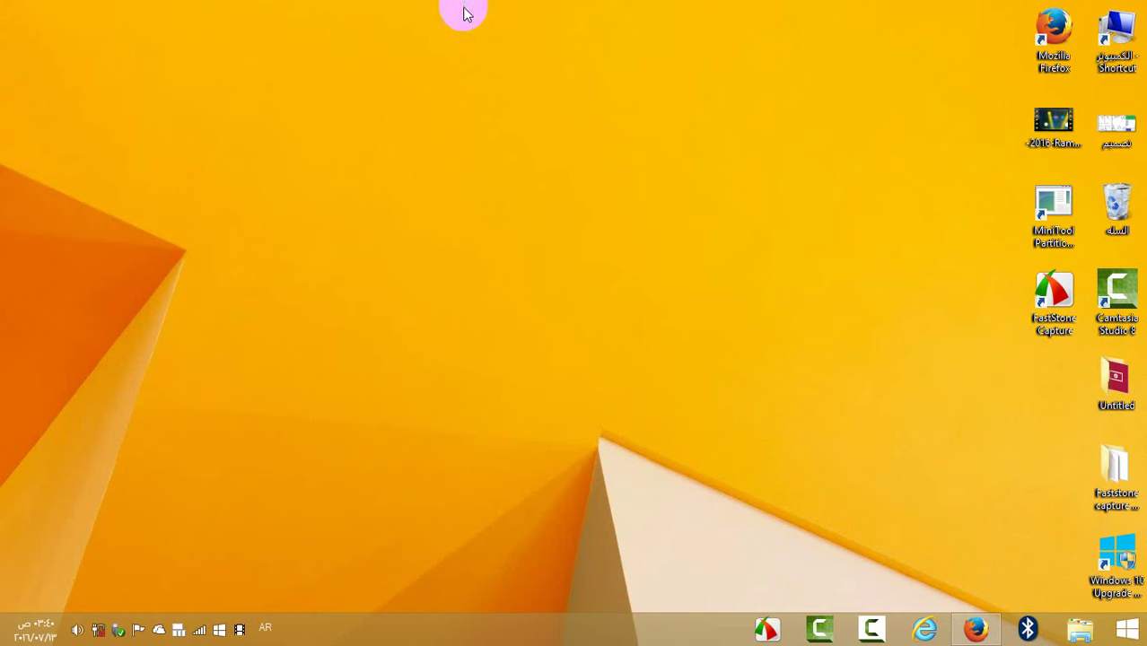
Run loader from the تغيير حجم البارتشن folder on drive D, allow it to make changes, and launch MiniTool Partition Wizard
{"action": "double_click", "coordinate": [1129, 11]}
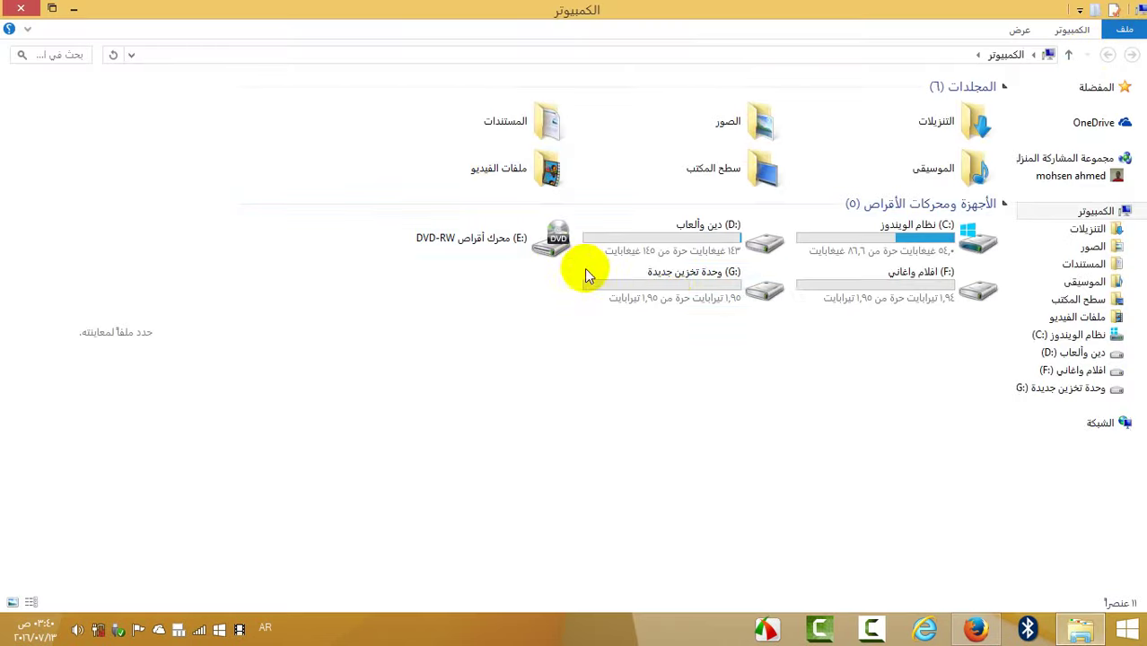
{"action": "left_click", "coordinate": [703, 232]}
{"action": "double_click", "coordinate": [703, 231]}
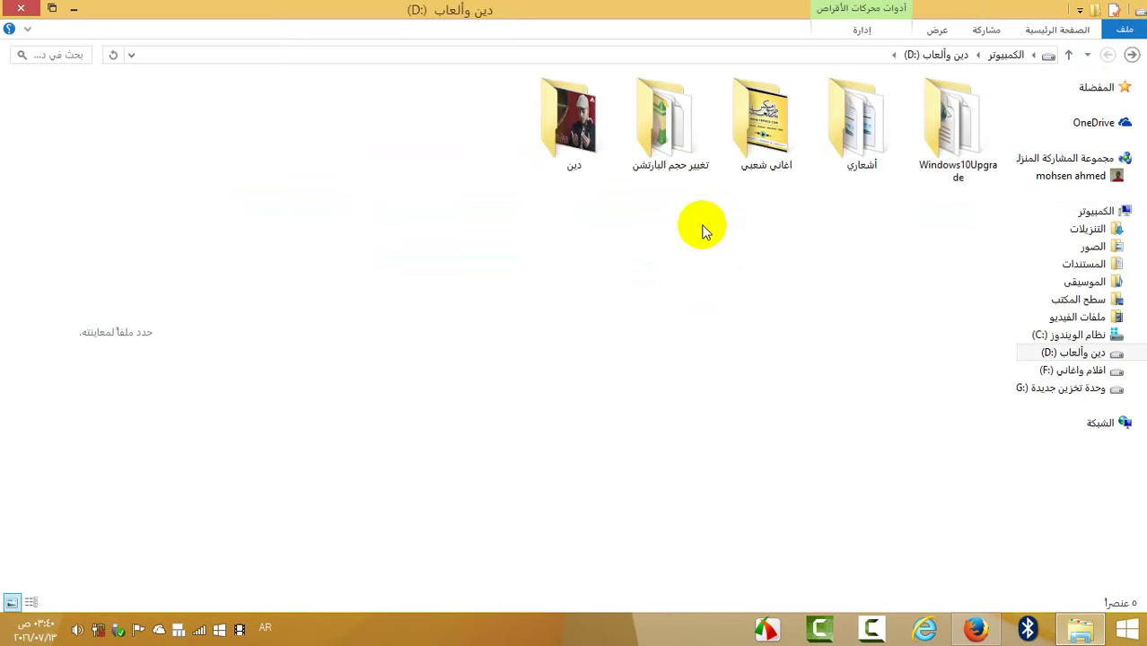
{"action": "double_click", "coordinate": [678, 169]}
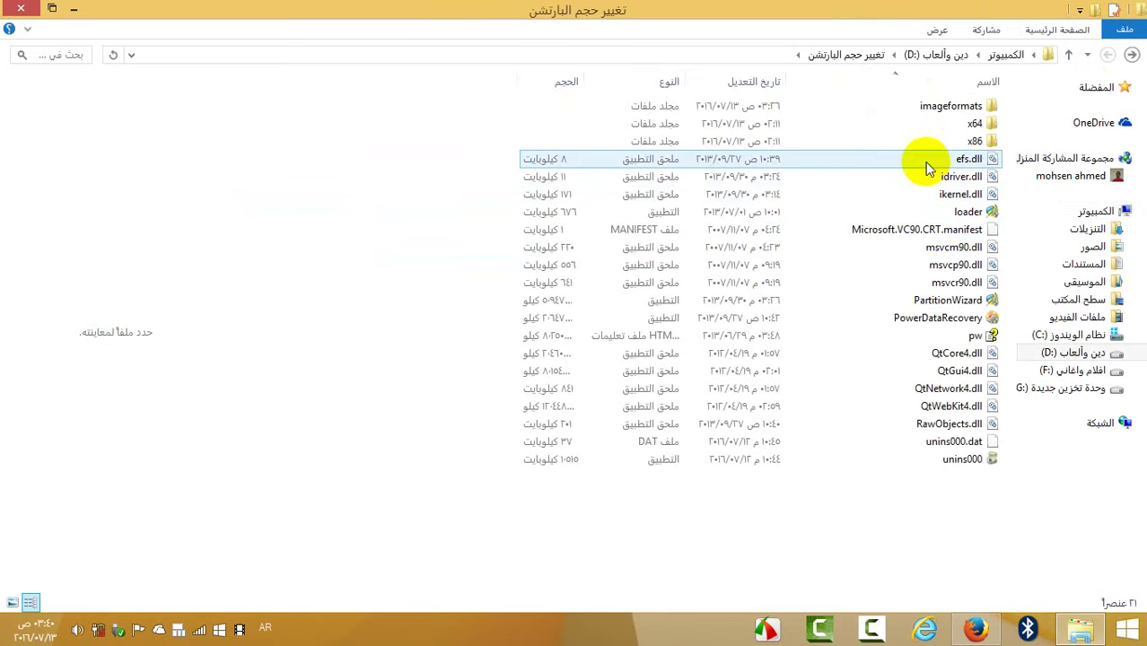
{"action": "double_click", "coordinate": [916, 213]}
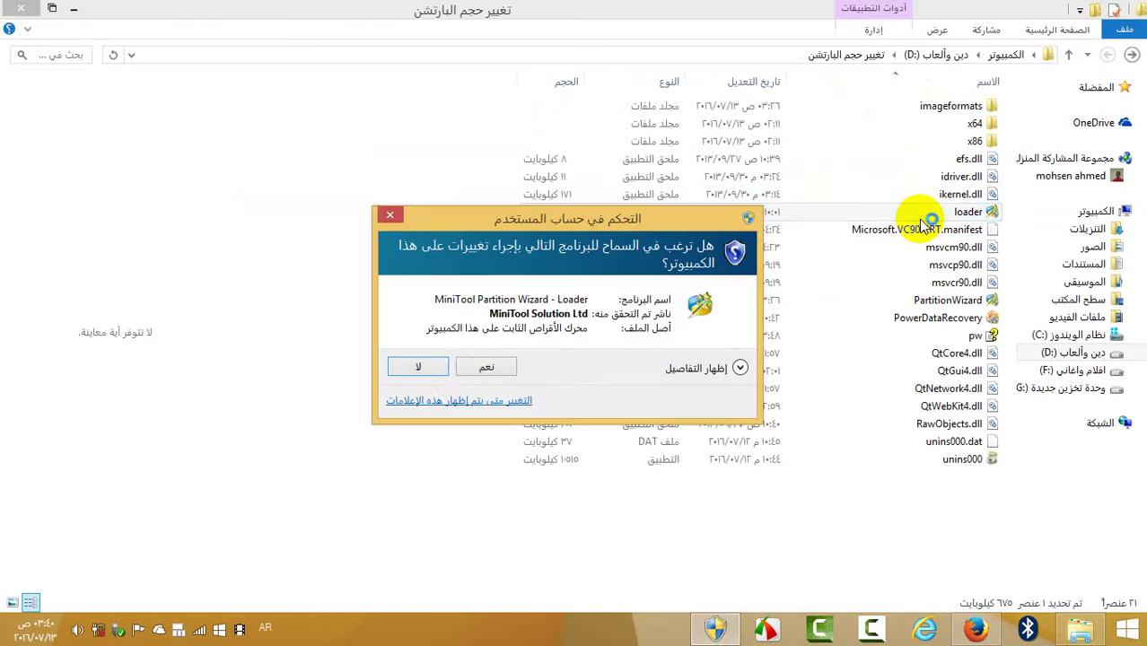
{"action": "left_click", "coordinate": [485, 369]}
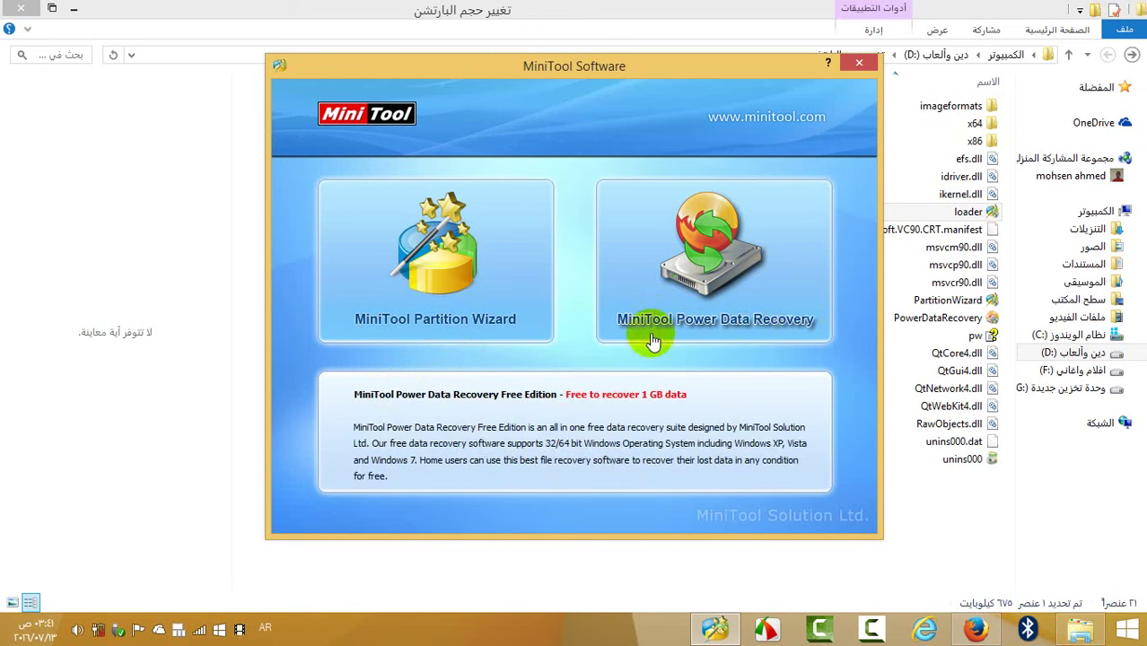
{"action": "left_click", "coordinate": [412, 301]}
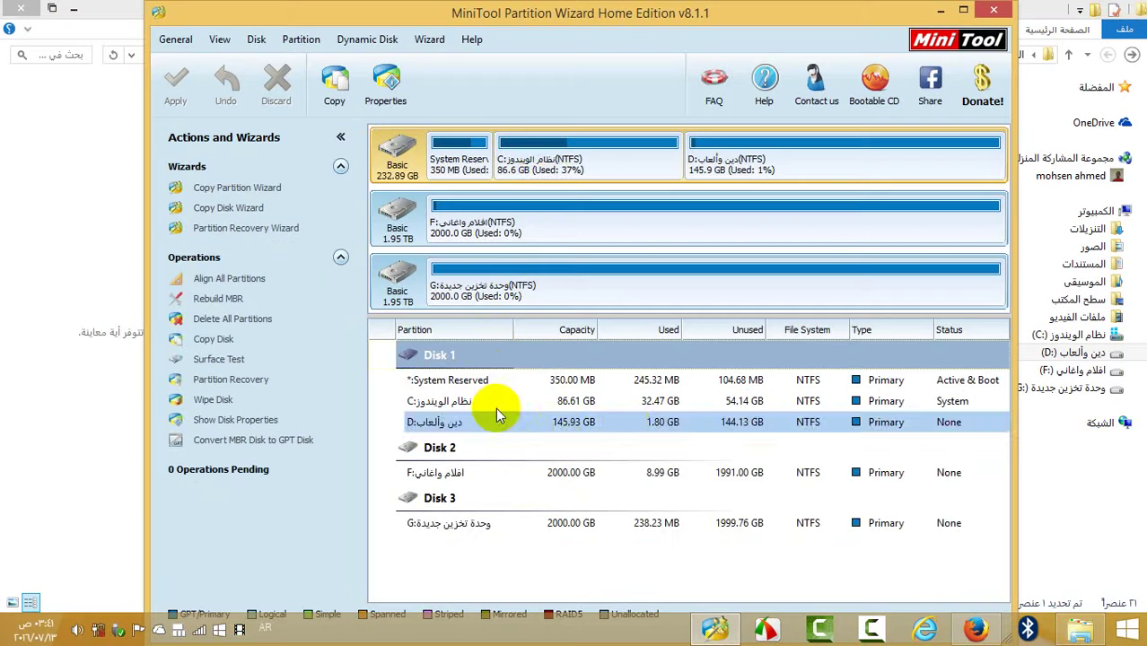
Look over the C, F and G partitions in the disk map and dismiss the new-version prompt
{"action": "left_click", "coordinate": [547, 162]}
{"action": "left_click", "coordinate": [549, 236]}
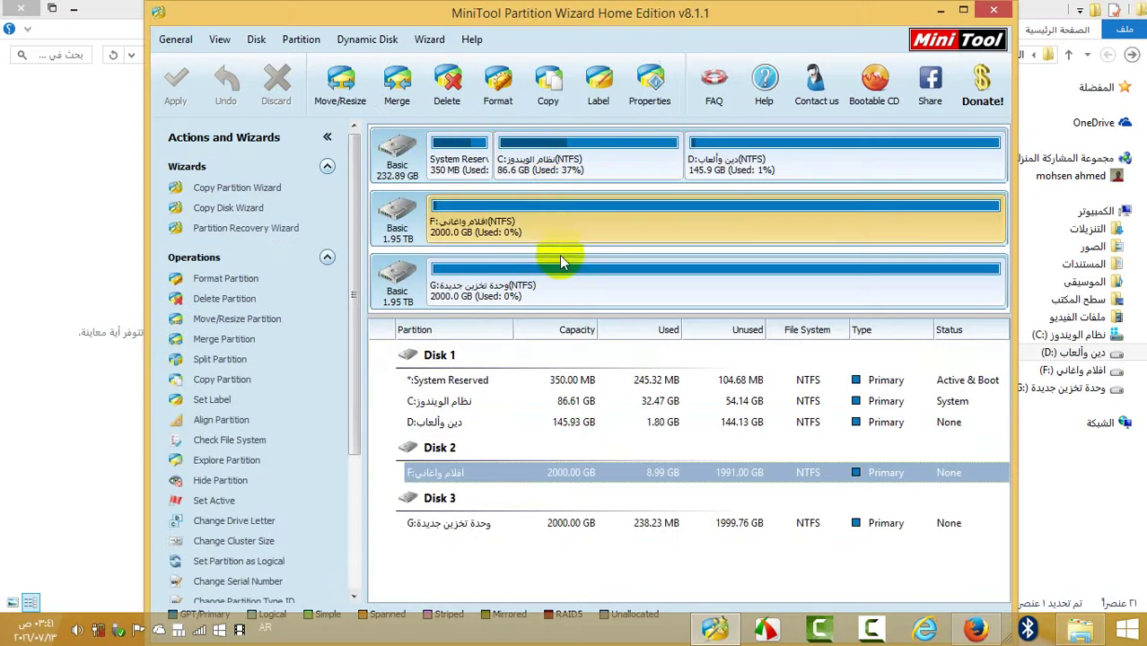
{"action": "left_click", "coordinate": [576, 276]}
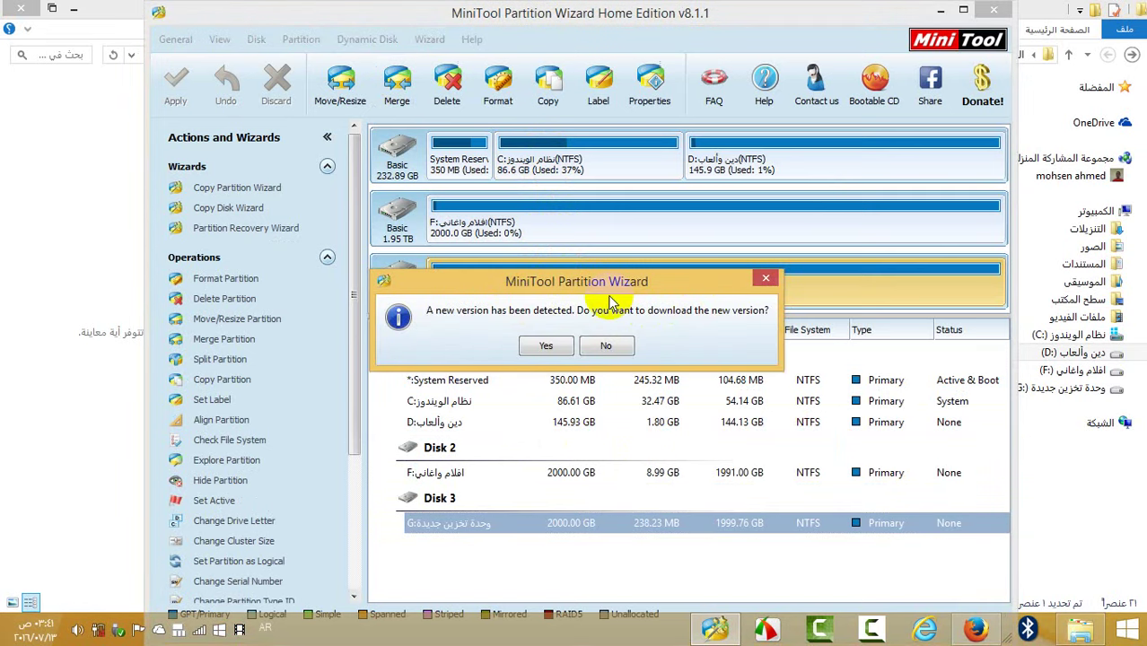
{"action": "left_click", "coordinate": [543, 347]}
{"action": "right_click", "coordinate": [544, 265]}
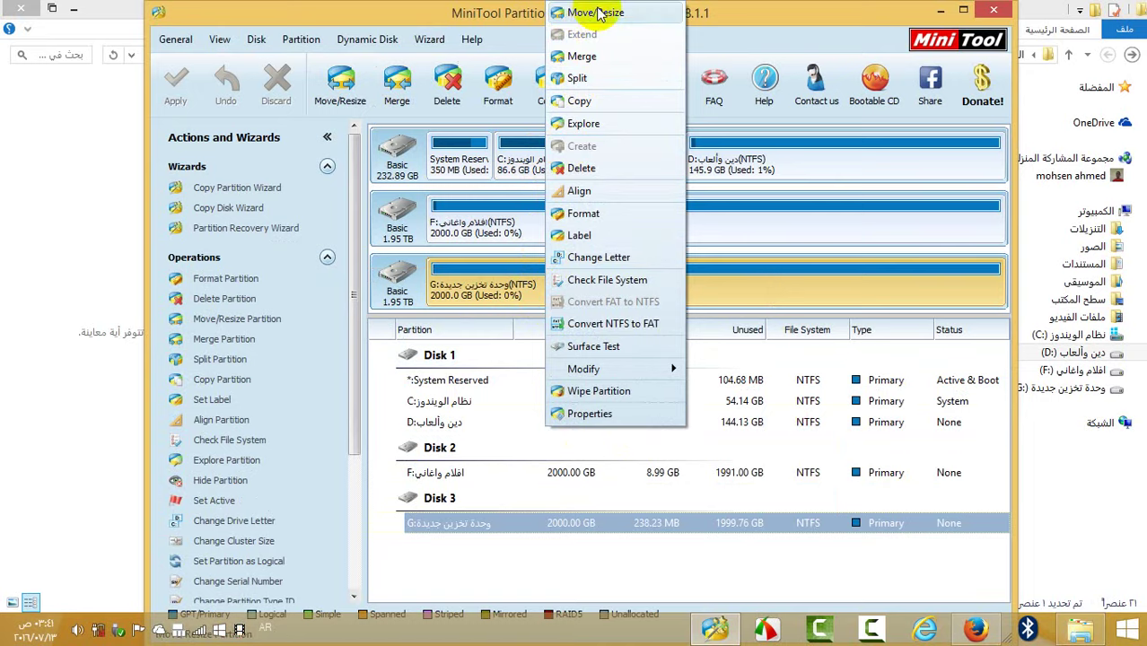
{"action": "left_click", "coordinate": [596, 14]}
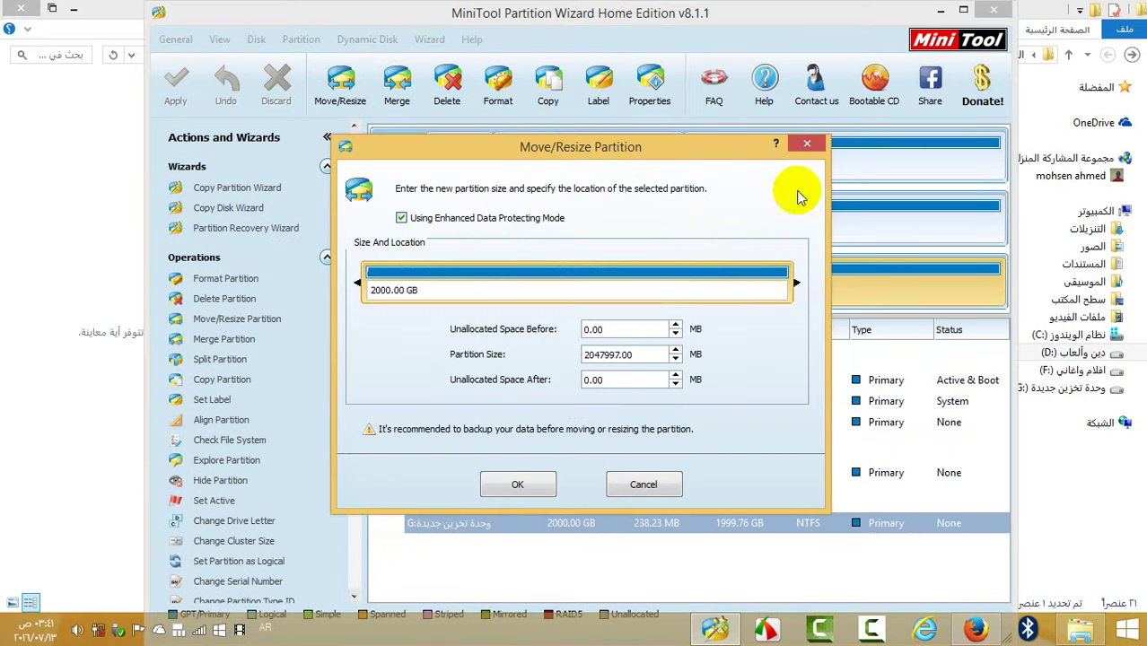
{"action": "left_click", "coordinate": [807, 144]}
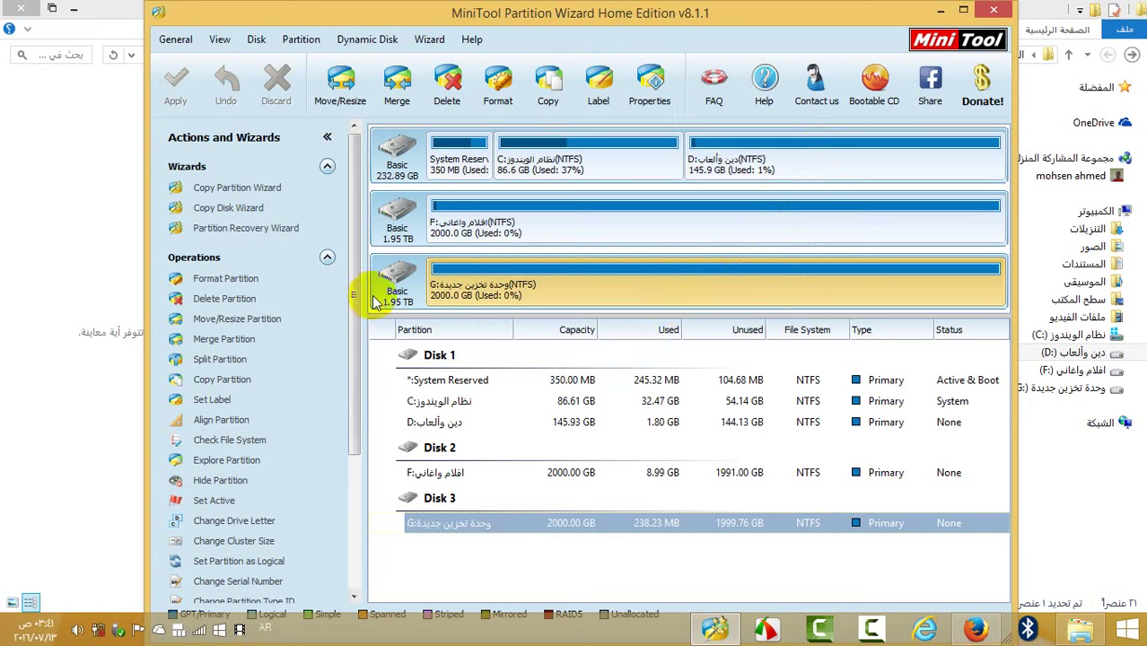
Shrink partition G to about 1704 GB, leaving about 296 GB of unallocated space before it
{"action": "right_click", "coordinate": [533, 271]}
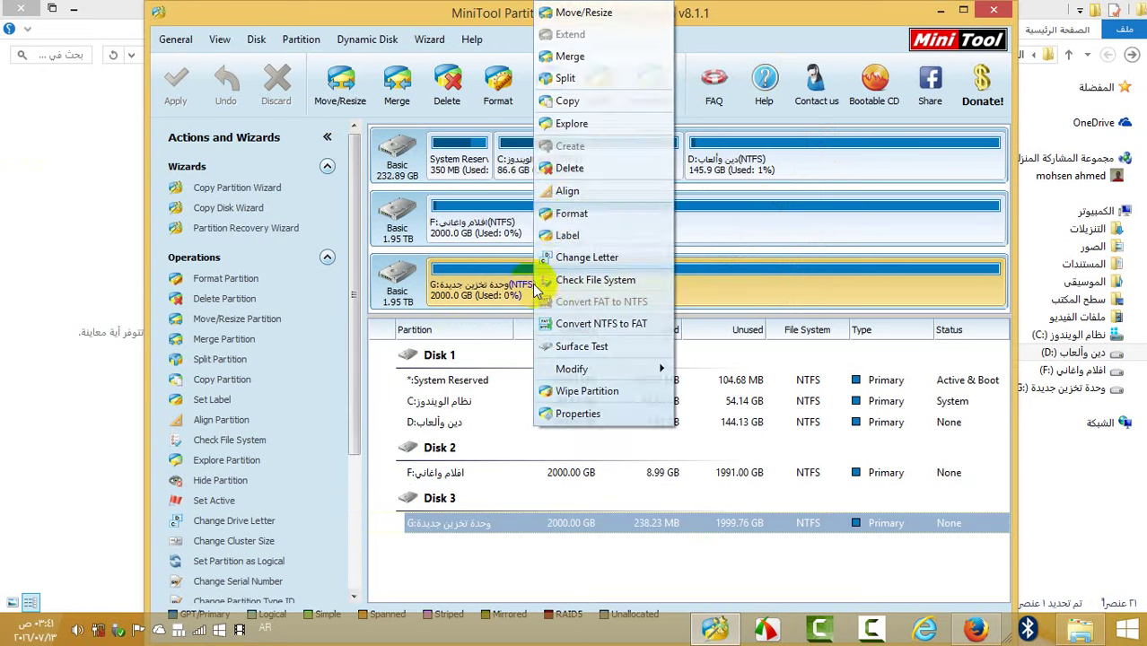
{"action": "left_click", "coordinate": [578, 15]}
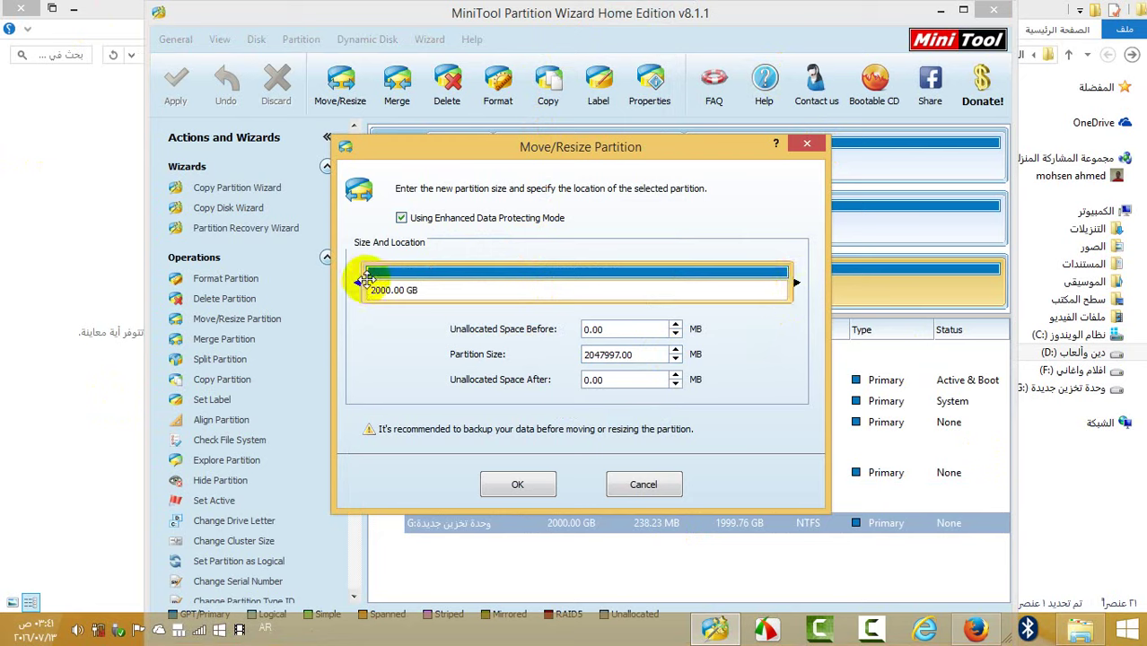
{"action": "left_click_drag", "start_coordinate": [357, 285], "coordinate": [419, 285]}
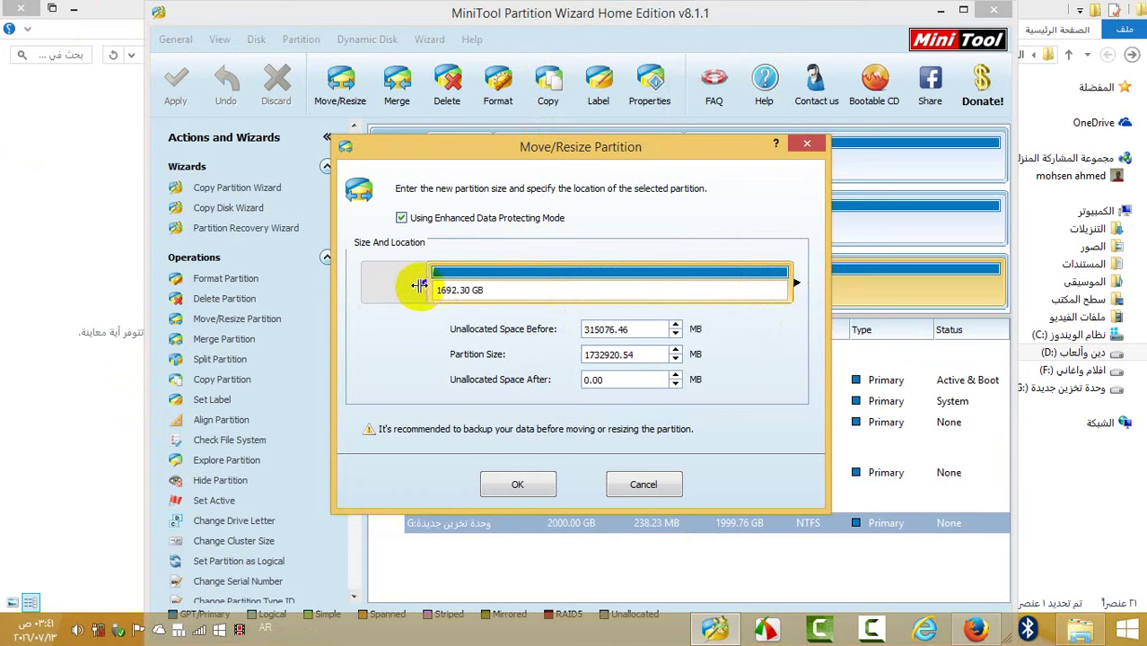
{"action": "left_click", "coordinate": [529, 484]}
{"action": "left_click", "coordinate": [556, 169]}
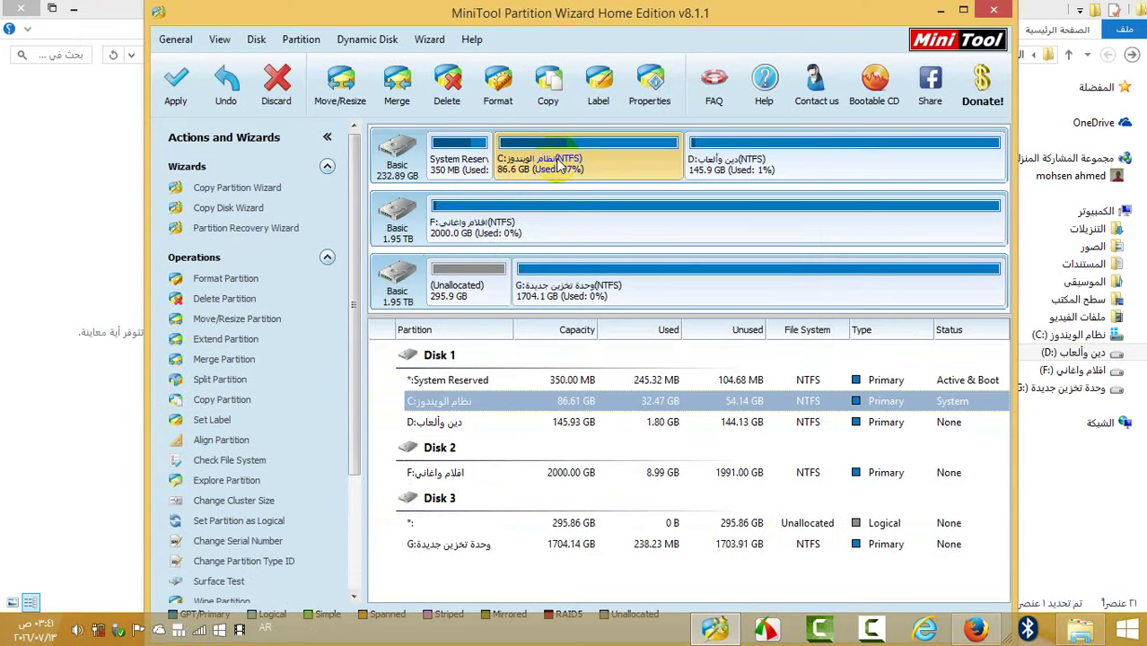
{"action": "right_click", "coordinate": [560, 161]}
{"action": "left_click", "coordinate": [582, 169]}
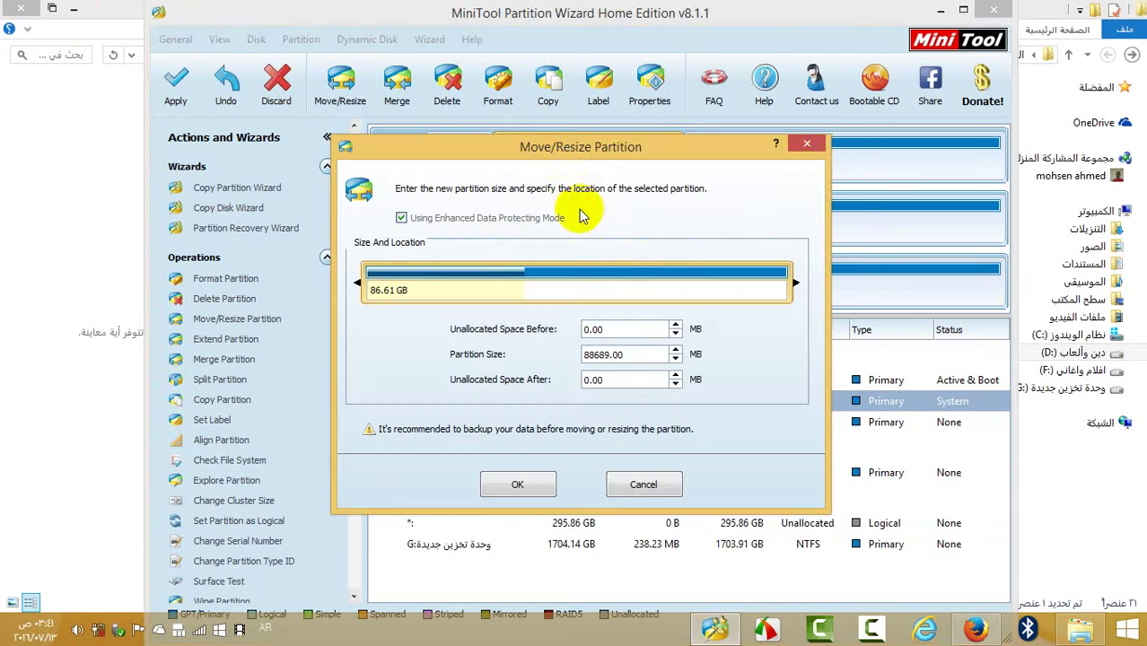
{"action": "left_click", "coordinate": [806, 144]}
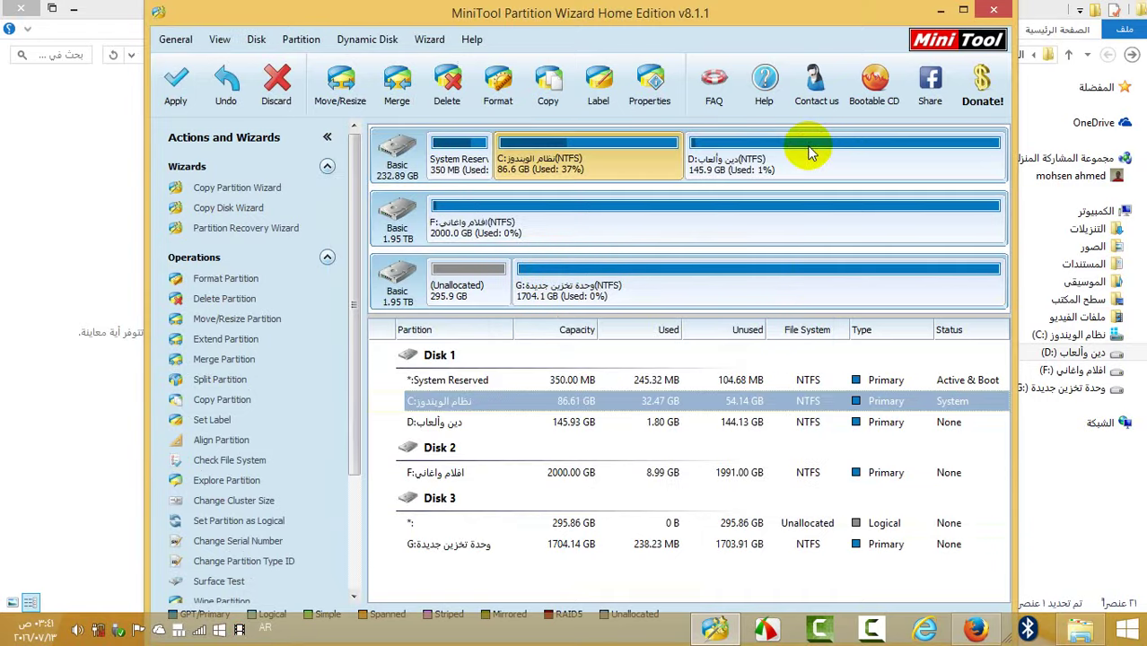
Shrink partition D to about 129 GB, leaving about 17 GB of unallocated space between C and D
{"action": "right_click", "coordinate": [810, 153]}
{"action": "left_click", "coordinate": [869, 155]}
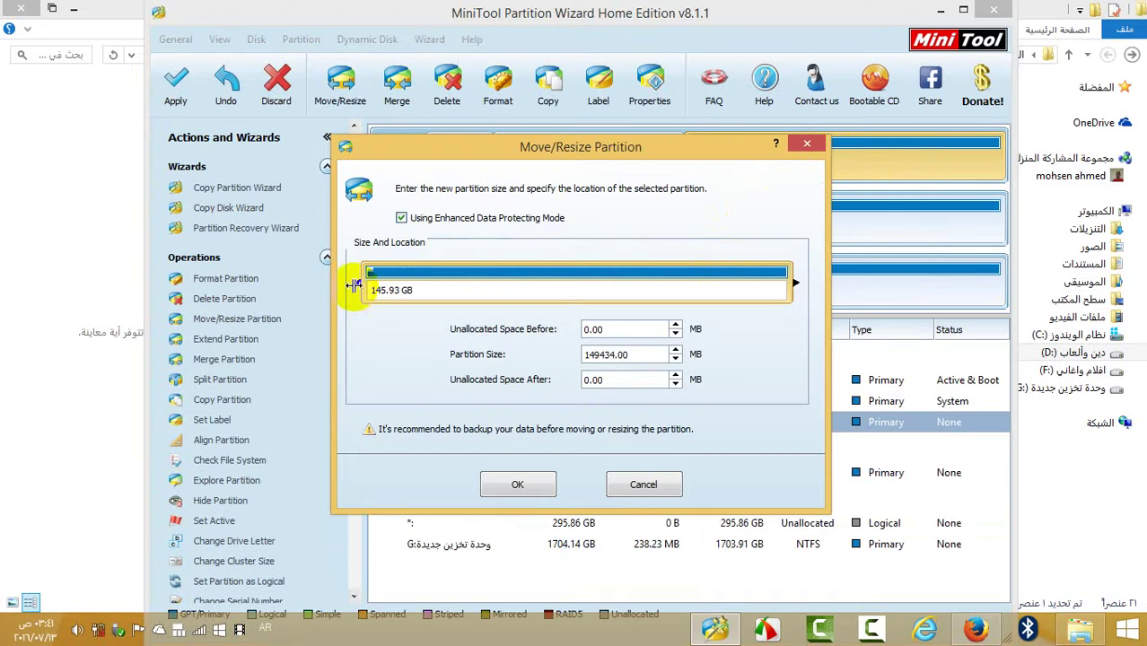
{"action": "left_click_drag", "start_coordinate": [355, 285], "coordinate": [414, 286]}
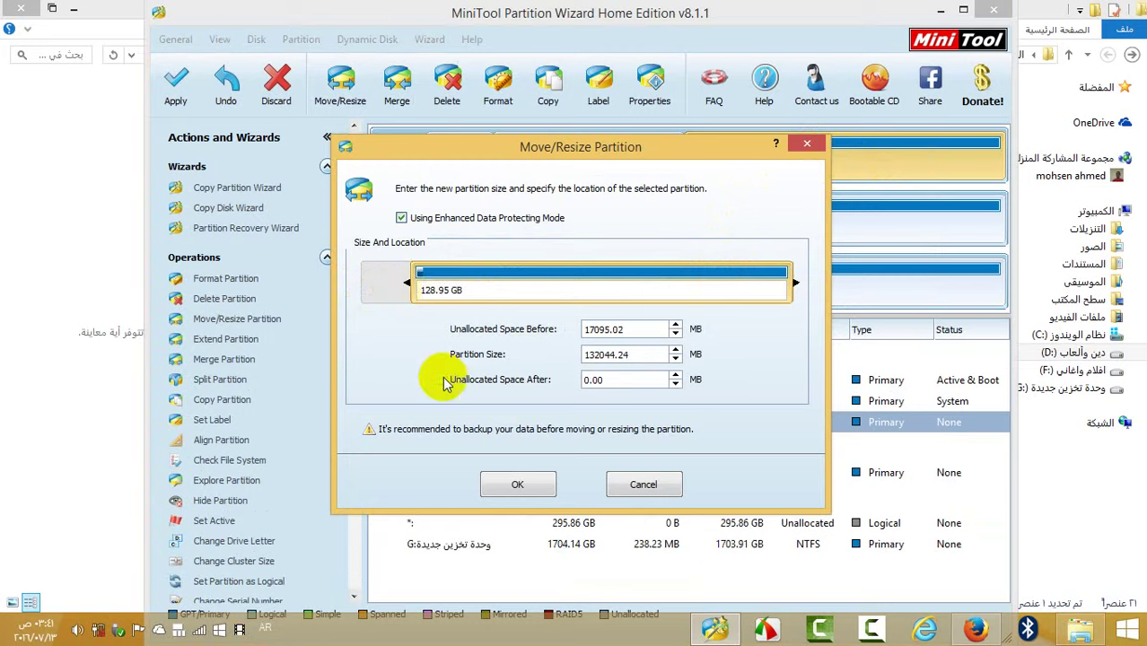
{"action": "left_click", "coordinate": [519, 484]}
Extend partition C to about 103.59 GB, taking up all the unallocated space between C and D
{"action": "left_click", "coordinate": [569, 167]}
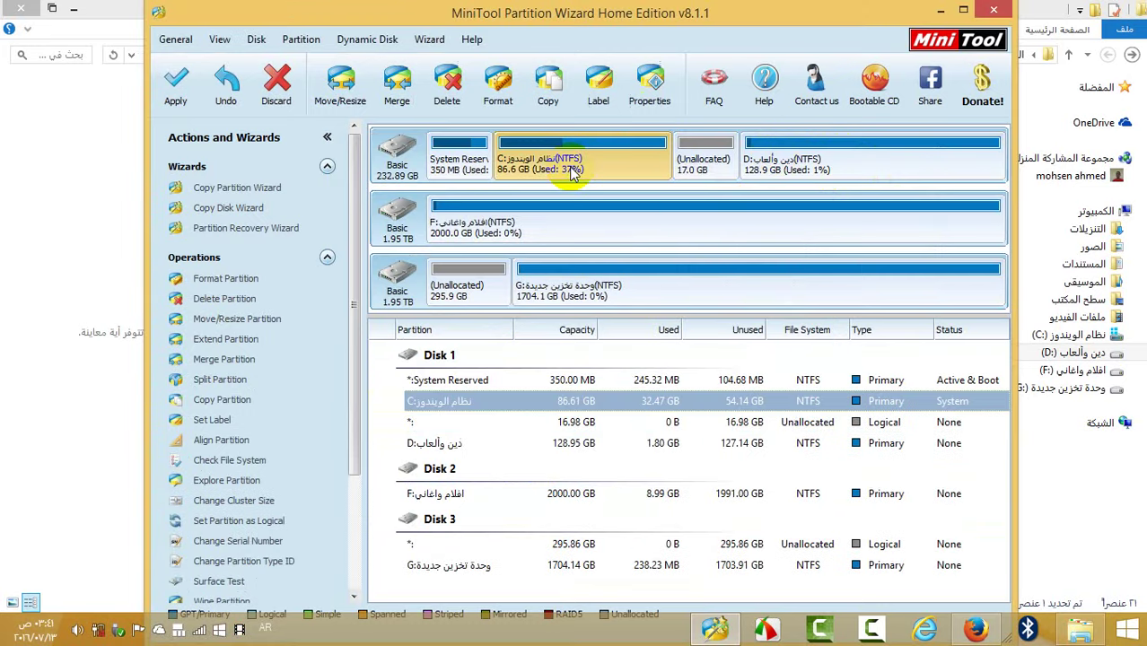
{"action": "right_click", "coordinate": [569, 166]}
{"action": "left_click", "coordinate": [617, 185]}
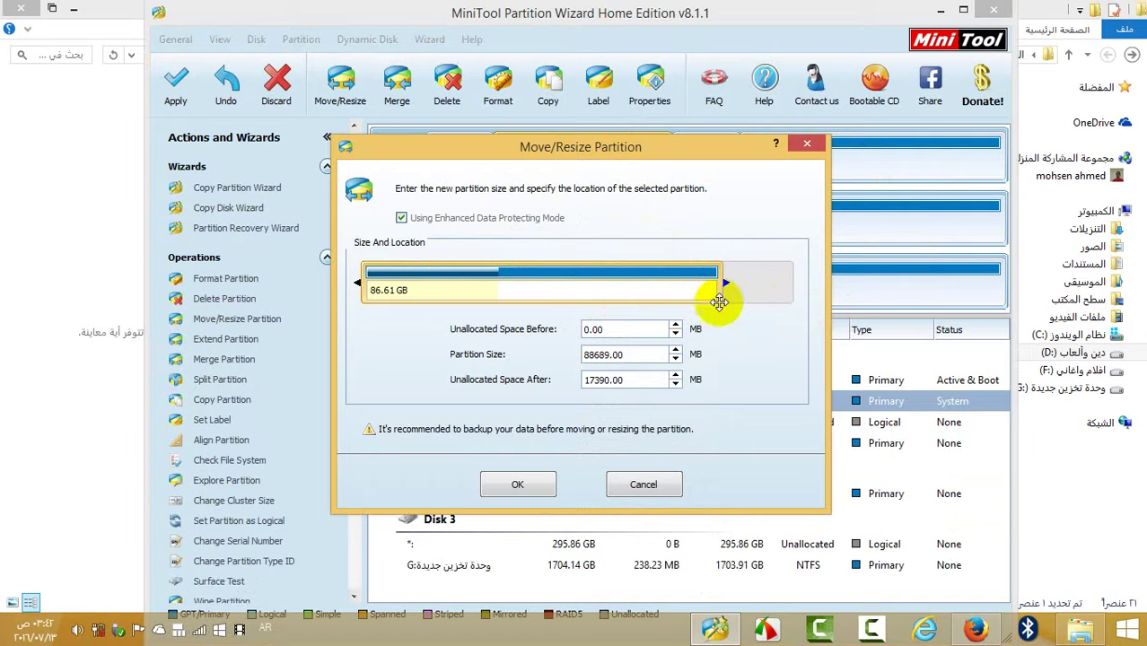
{"action": "left_click_drag", "start_coordinate": [736, 146], "coordinate": [613, 206]}
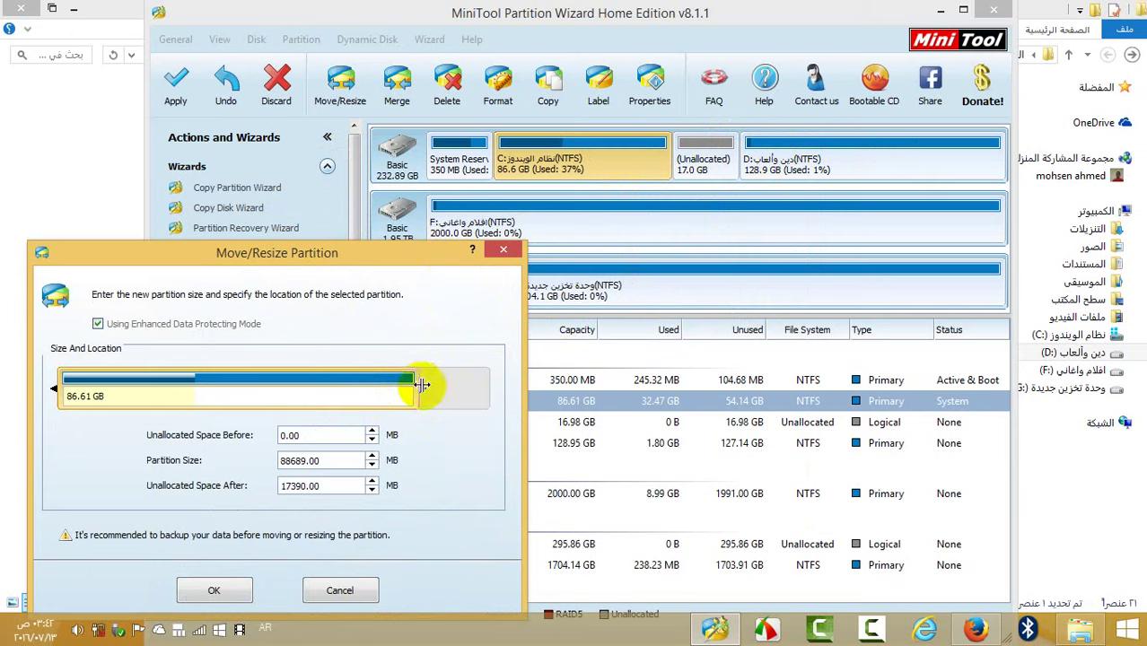
{"action": "left_click_drag", "start_coordinate": [422, 384], "coordinate": [539, 372]}
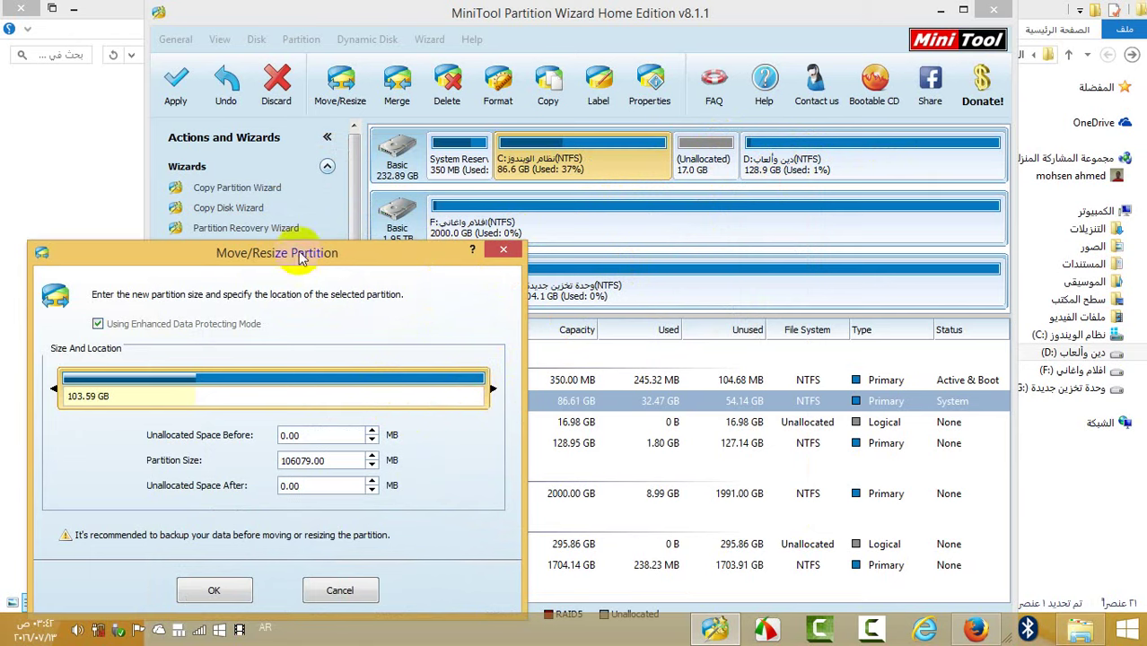
{"action": "left_click_drag", "start_coordinate": [307, 256], "coordinate": [778, 79]}
{"action": "left_click", "coordinate": [675, 411]}
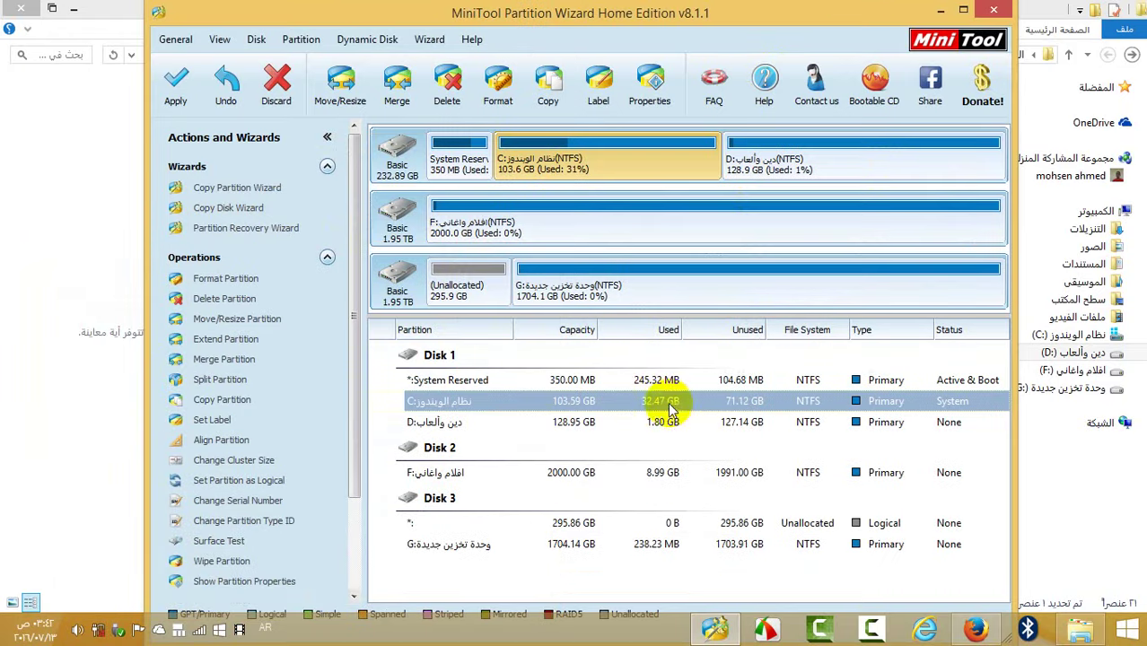
View the confirmation for applying the pending changes, dismiss it, and view the Windows power options without restarting
{"action": "left_click", "coordinate": [175, 94]}
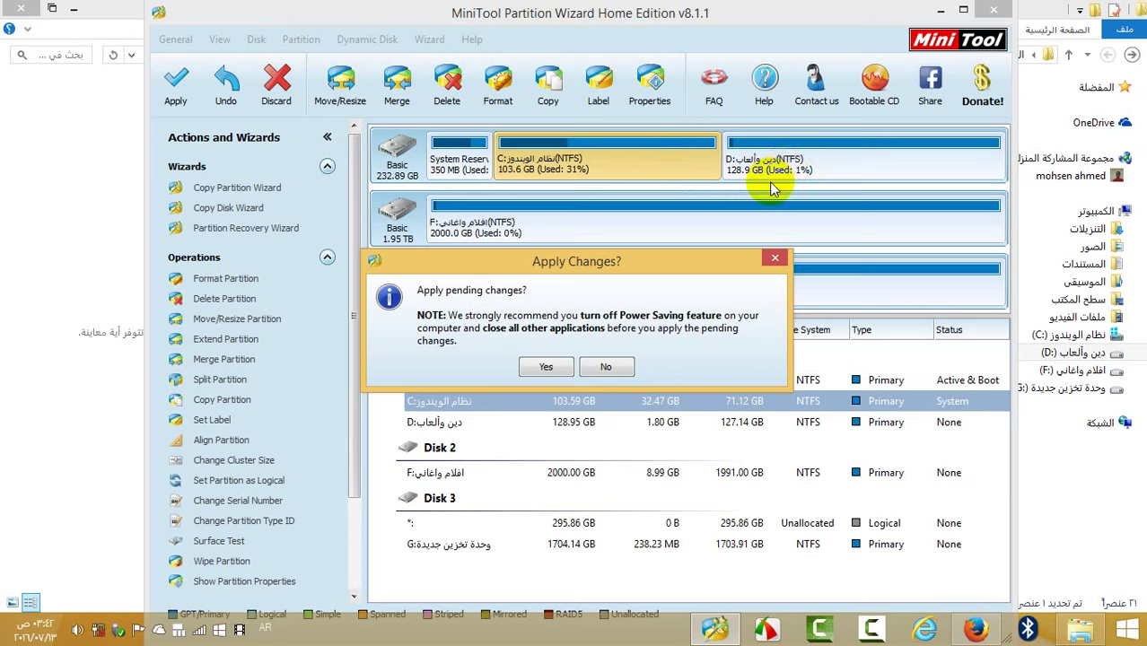
{"action": "left_click", "coordinate": [776, 259]}
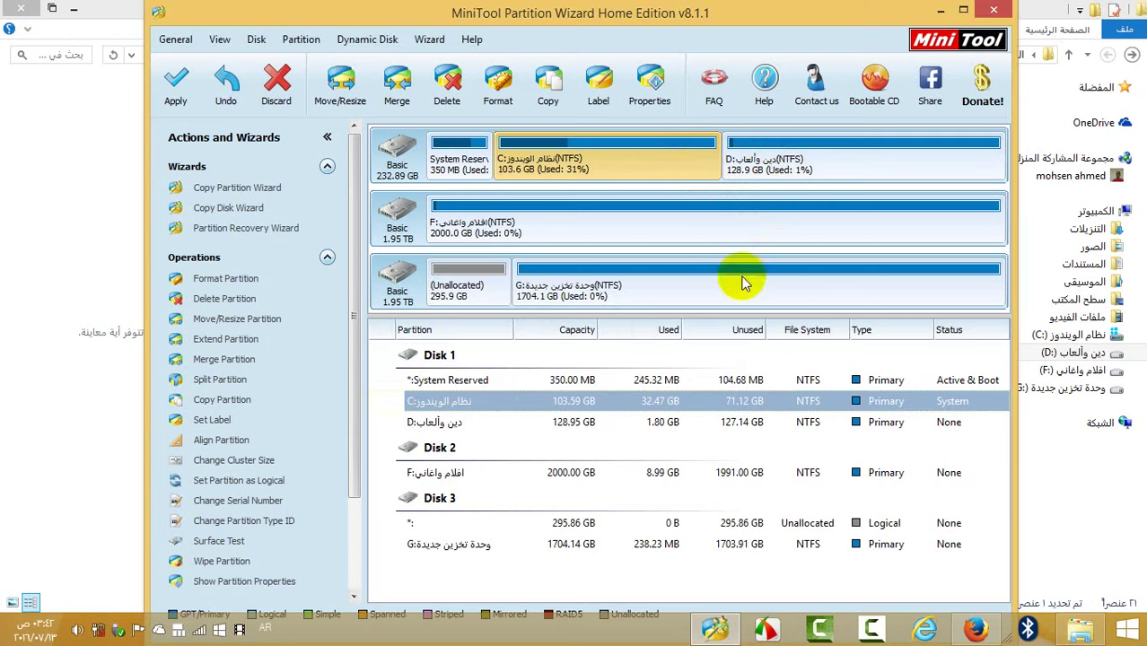
{"action": "mouse_move", "coordinate": [3, 481]}
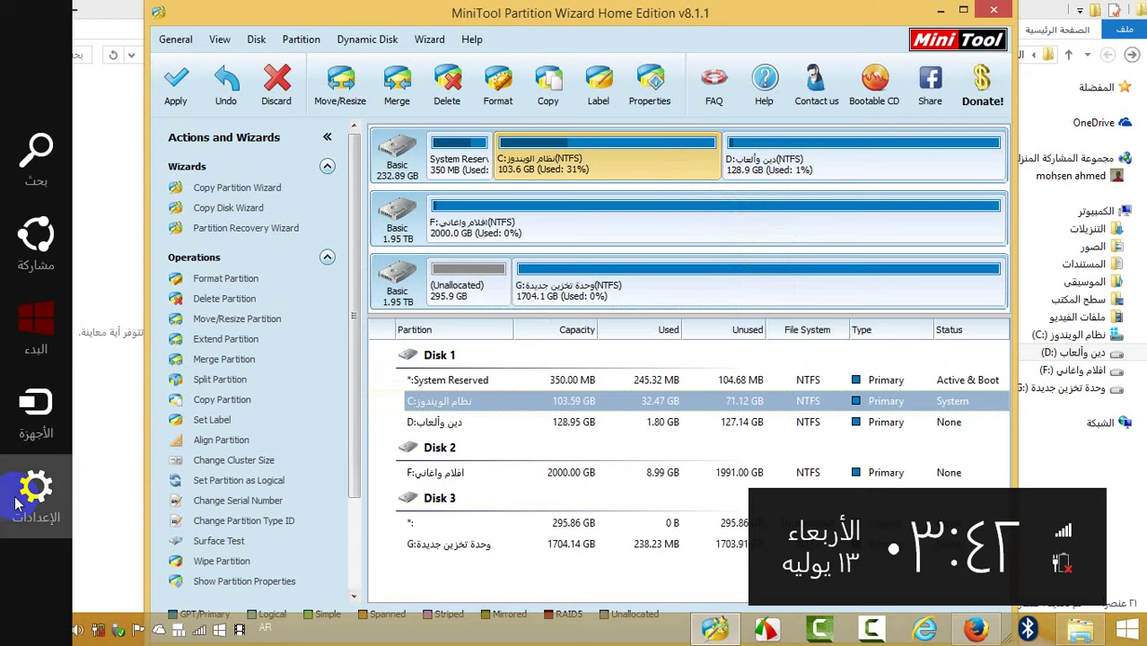
{"action": "left_click", "coordinate": [37, 498]}
{"action": "left_click", "coordinate": [162, 556]}
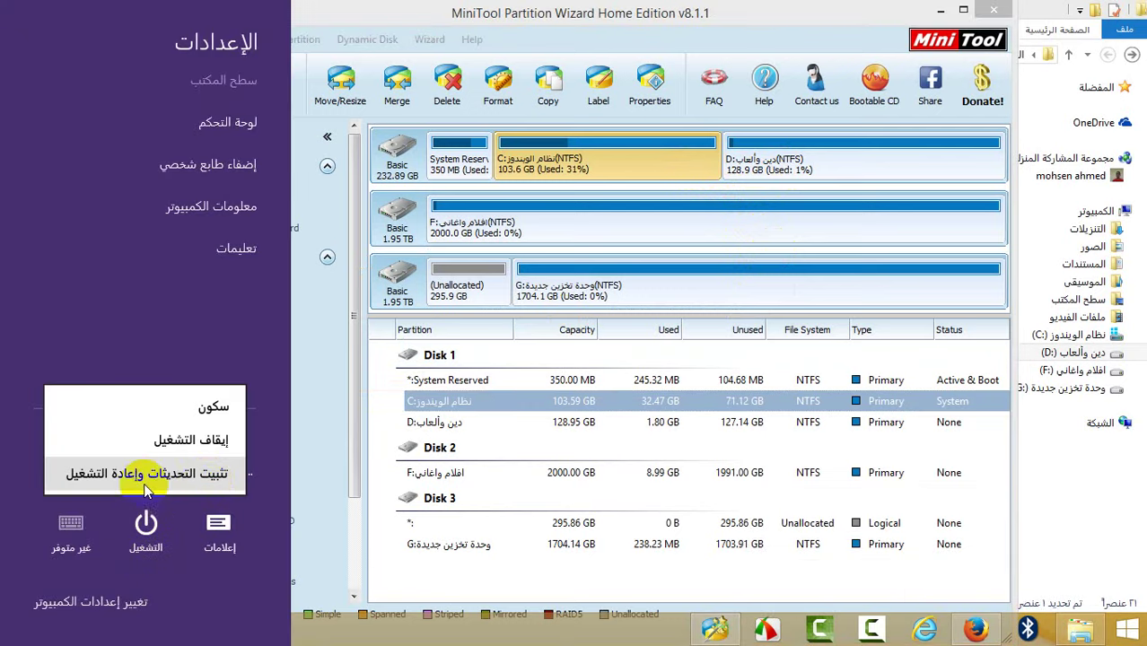
{"action": "left_click", "coordinate": [597, 440]}
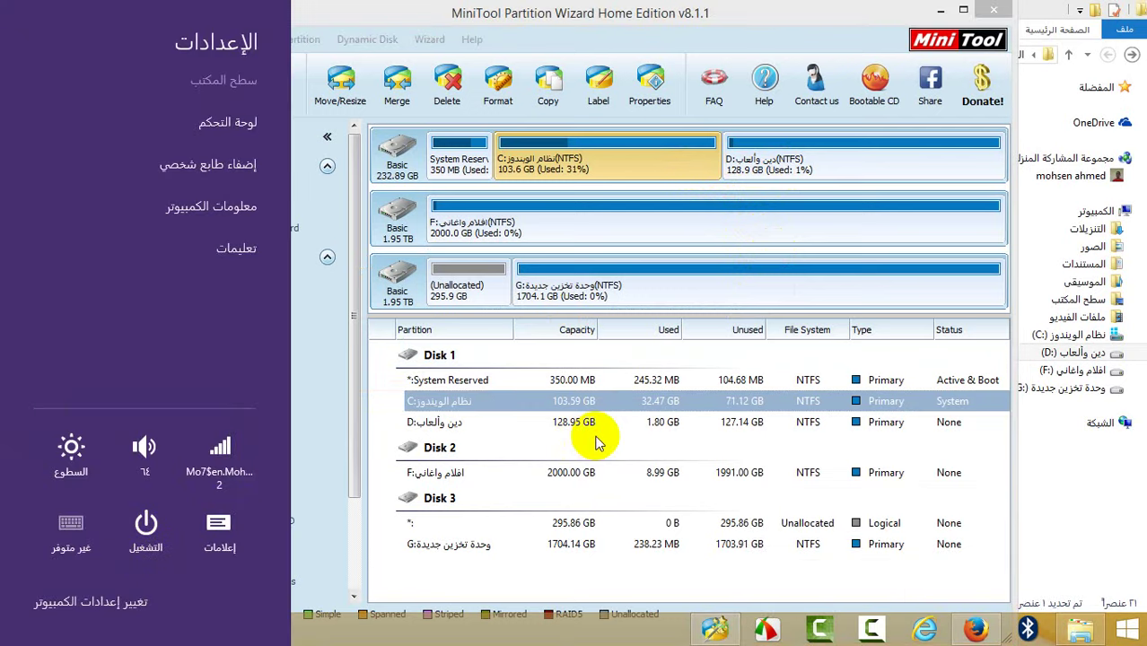
{"action": "left_click", "coordinate": [580, 391]}
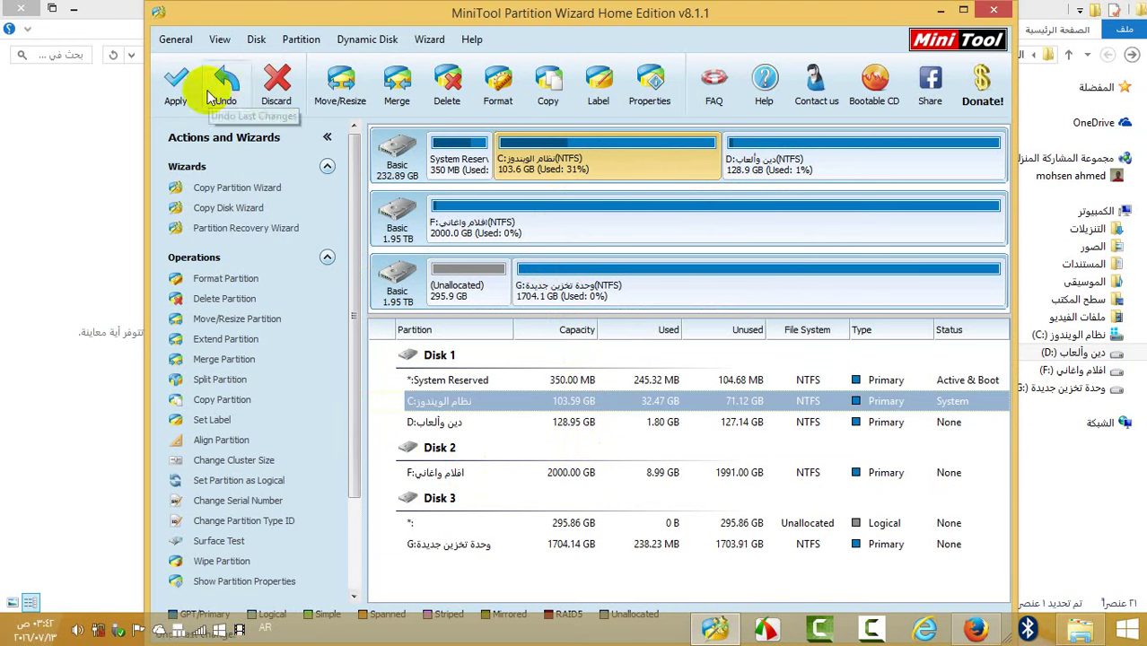
Review the apply-changes confirmation again, decline it, and check the Windows option to install updates and restart without choosing it
{"action": "left_click", "coordinate": [171, 90]}
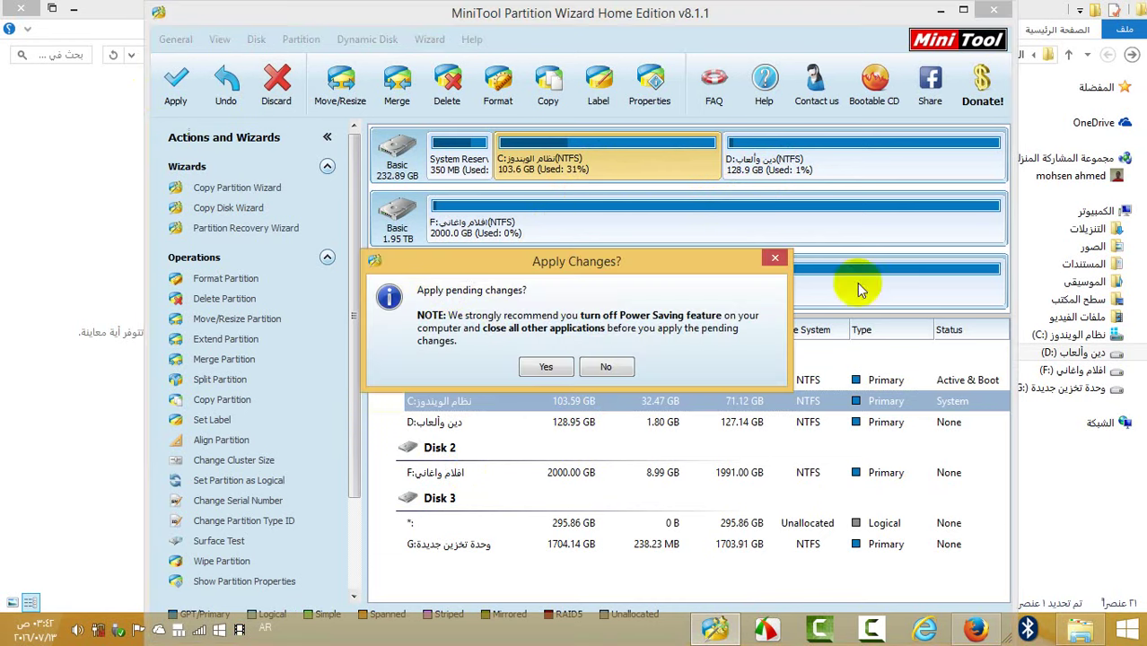
{"action": "left_click", "coordinate": [774, 260]}
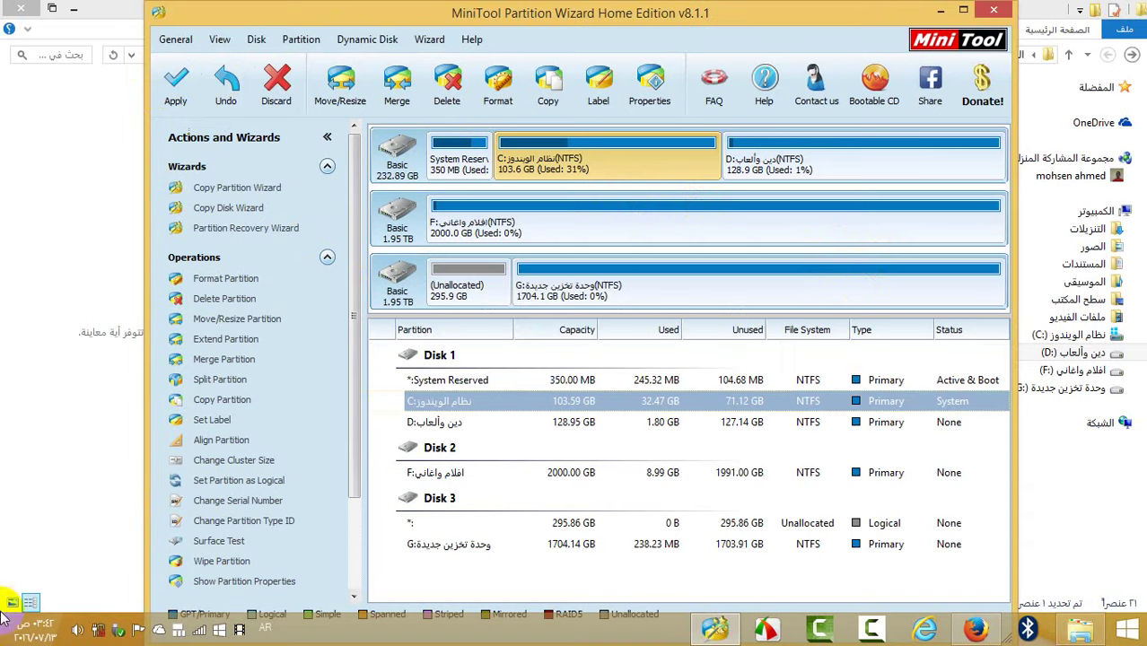
{"action": "mouse_move", "coordinate": [5, 591]}
{"action": "left_click", "coordinate": [36, 485]}
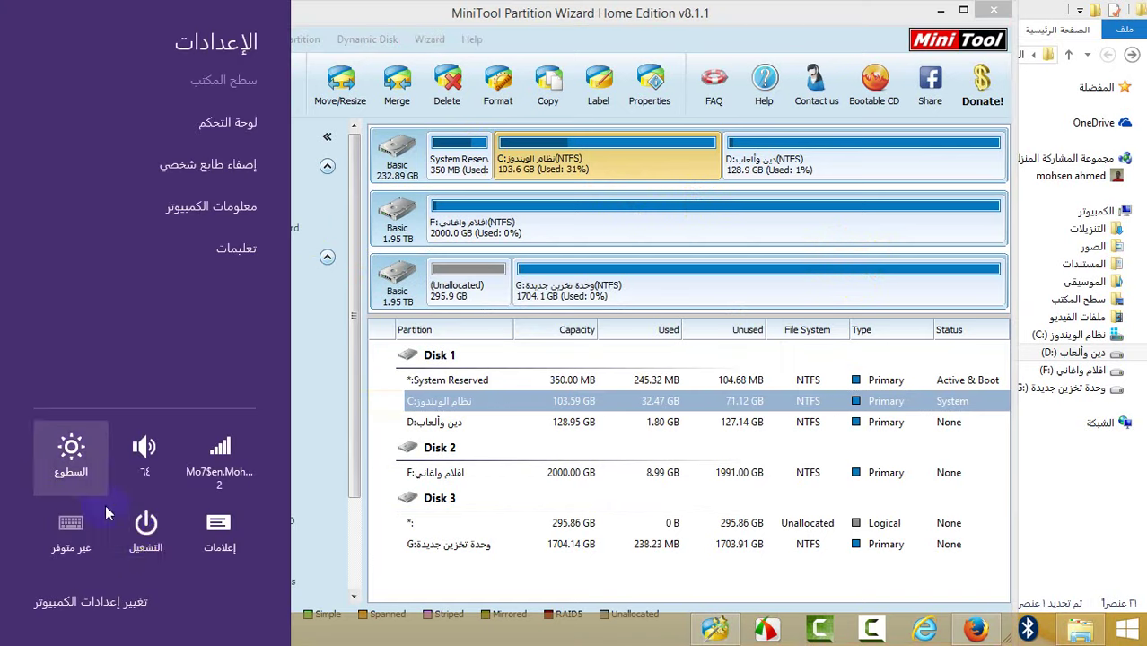
{"action": "left_click", "coordinate": [146, 523]}
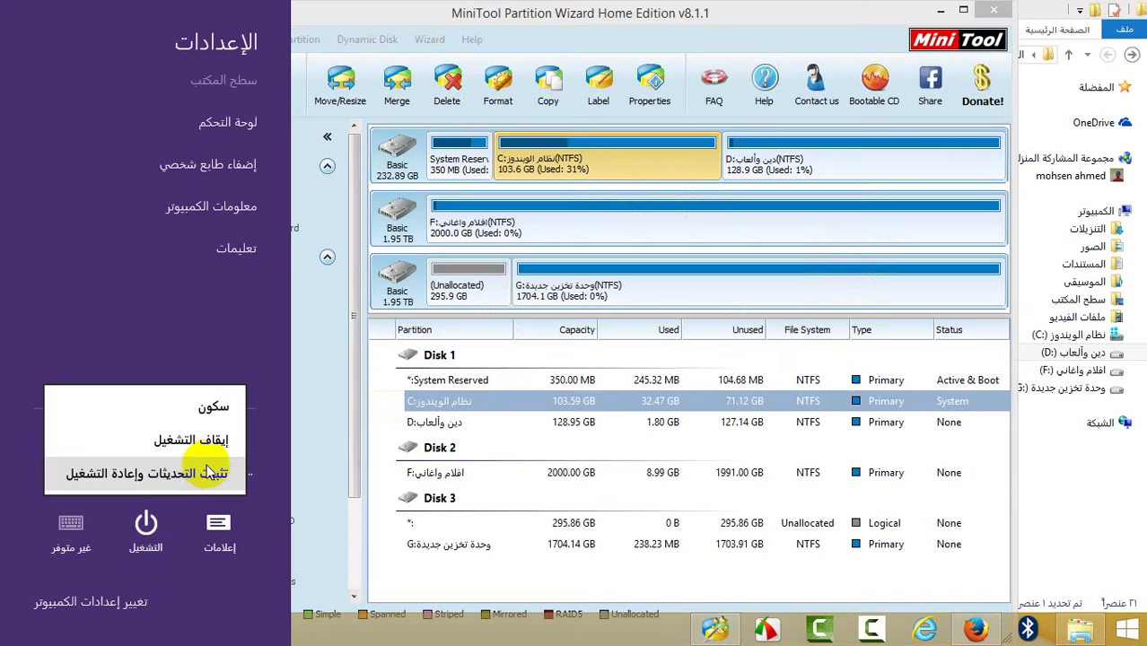
{"action": "key", "text": "Escape"}
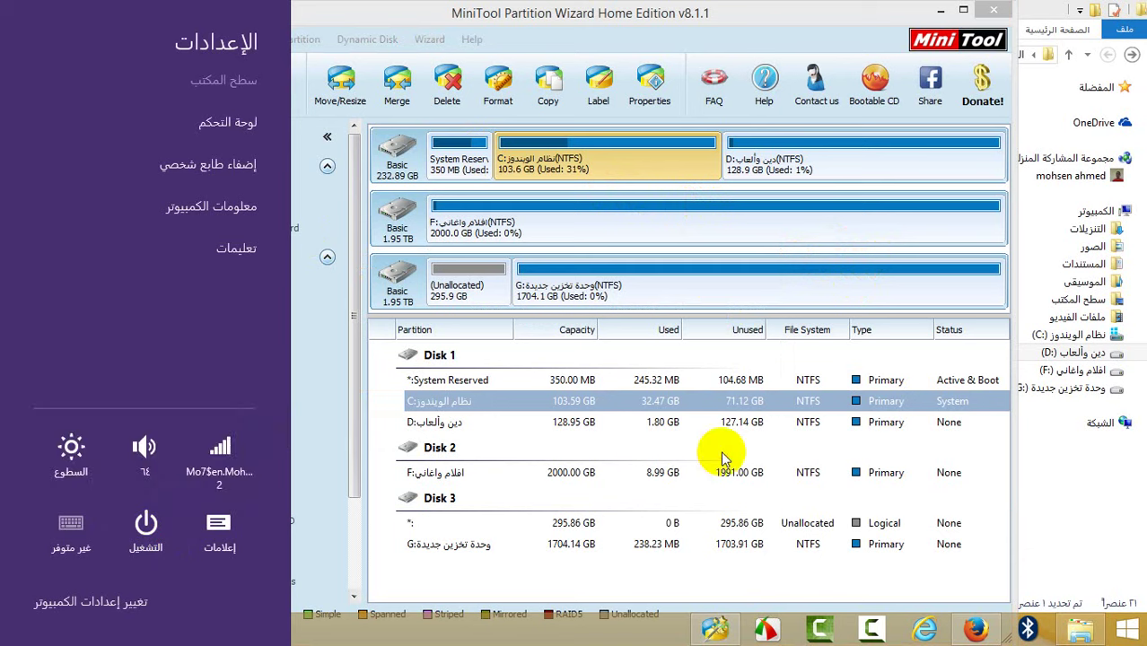
{"action": "key", "text": "Escape"}
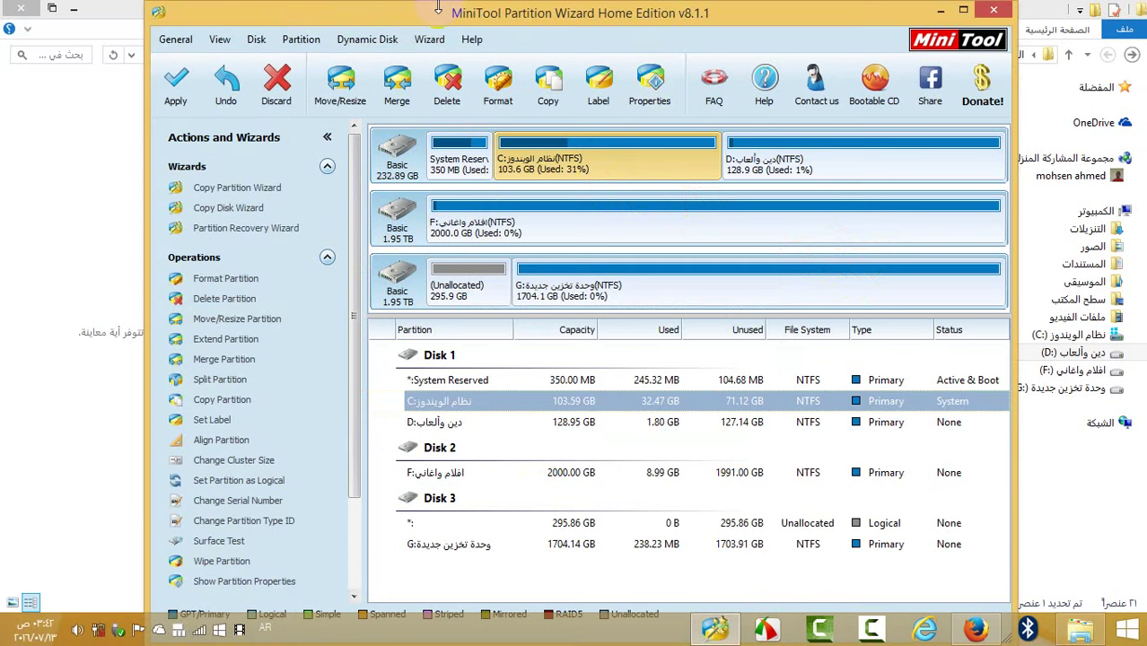
{"action": "left_click_drag", "start_coordinate": [438, 7], "coordinate": [608, 52]}
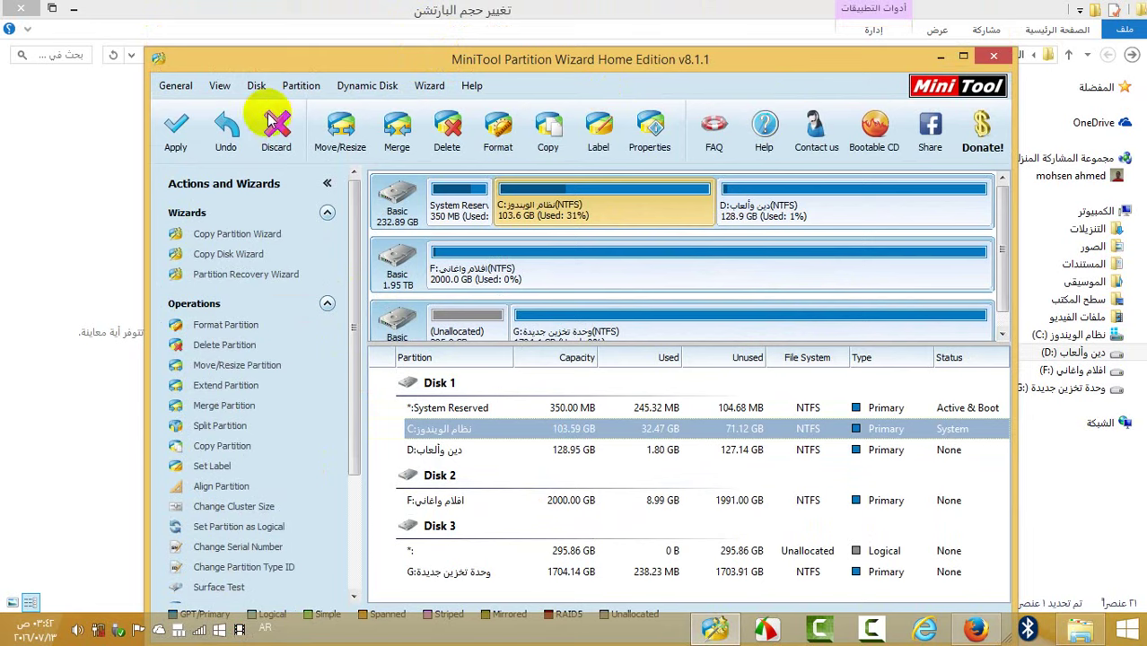